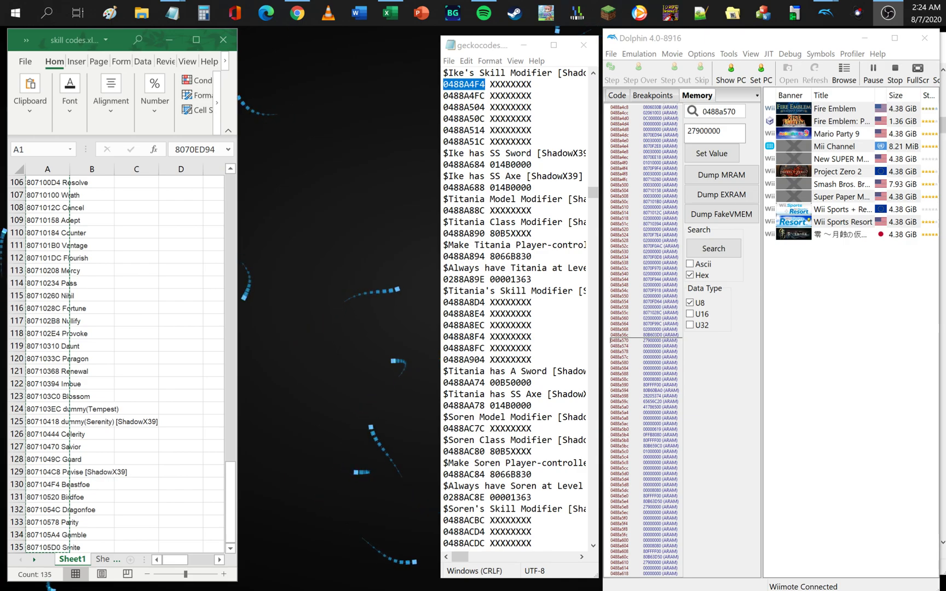
# - Bring the running game window to the front and arrange it alongside the skill codes workbook, the gecko codes file and the emulator's memory view
pyautogui.moveTo(945, 197); pyautogui.dragTo(945, 222)
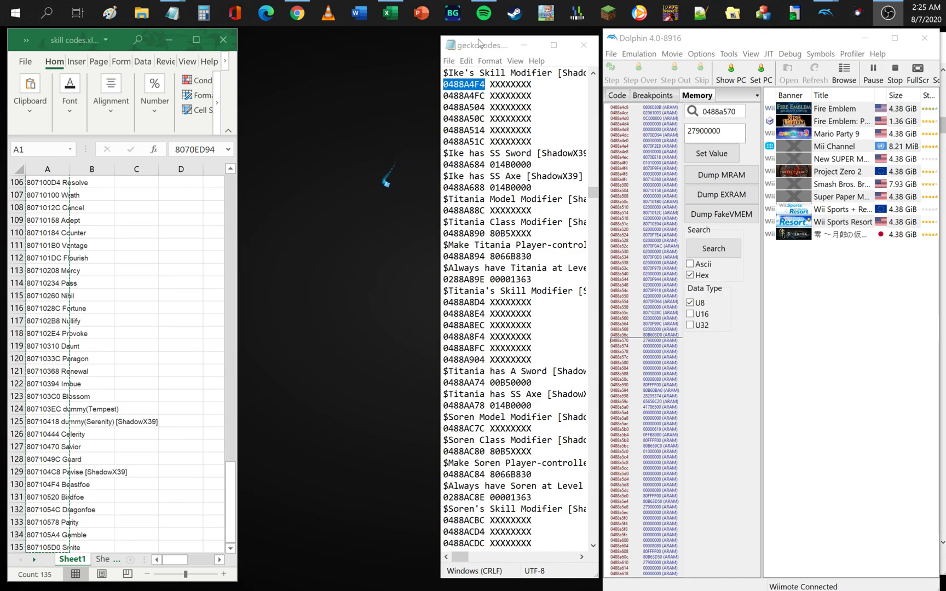
pyautogui.moveTo(482, 35); pyautogui.dragTo(484, 44)
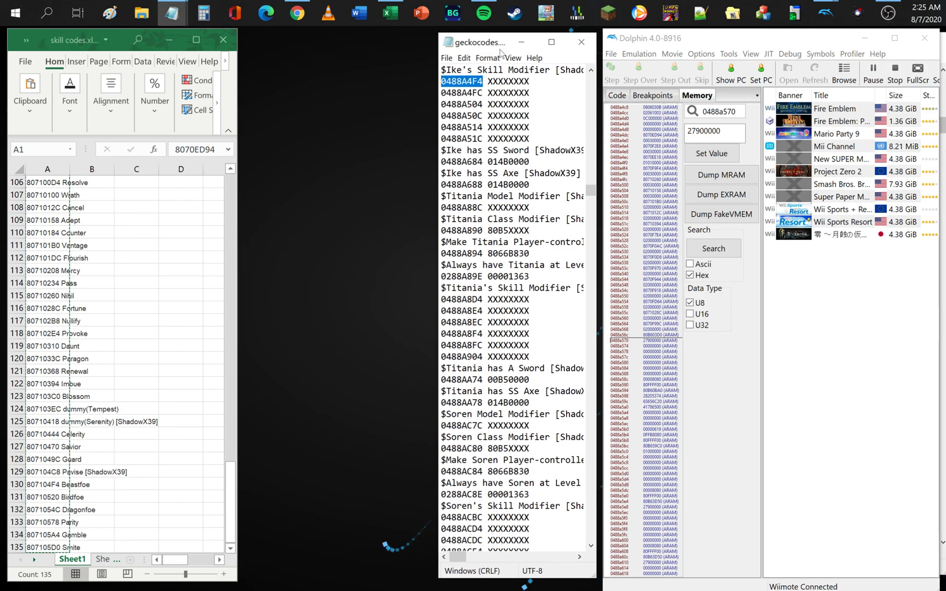
pyautogui.click(831, 109)
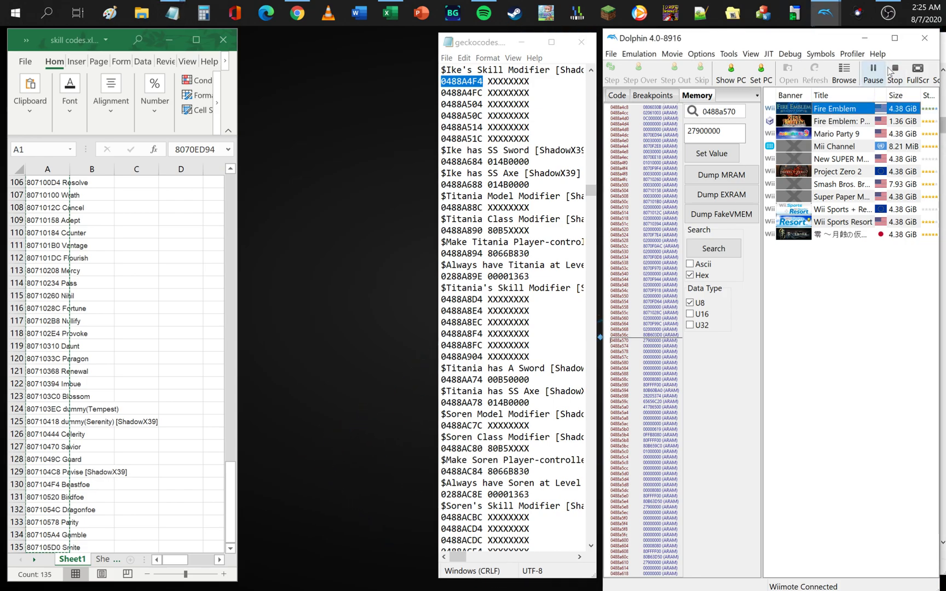
pyautogui.click(815, 12)
pyautogui.click(844, 74)
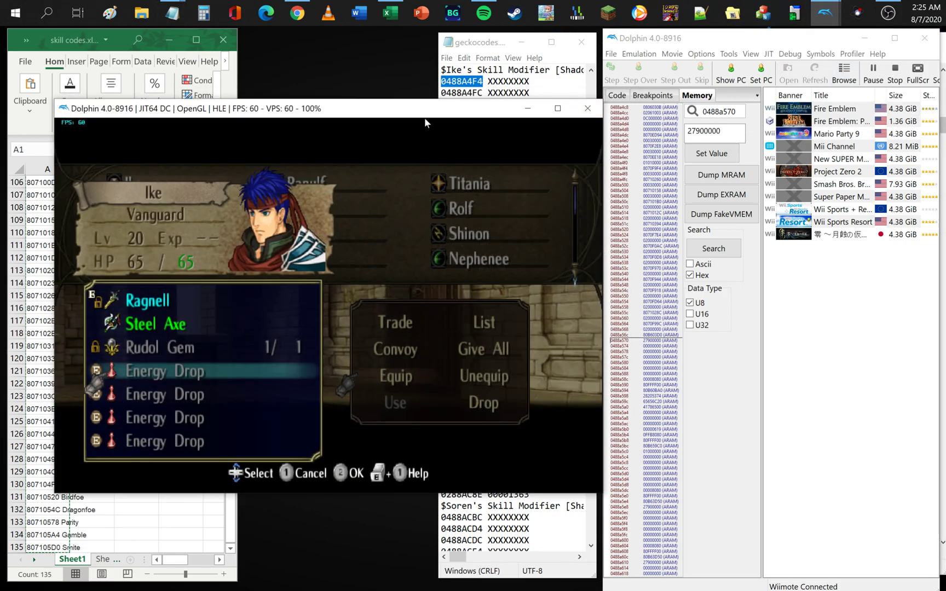
pyautogui.moveTo(424, 118); pyautogui.dragTo(625, 148)
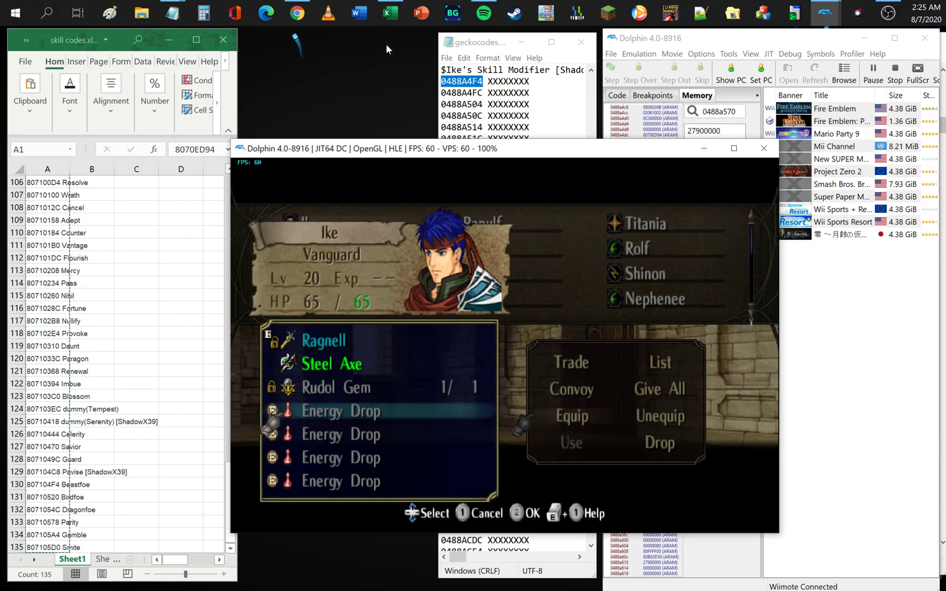
pyautogui.moveTo(80, 39); pyautogui.dragTo(266, 42)
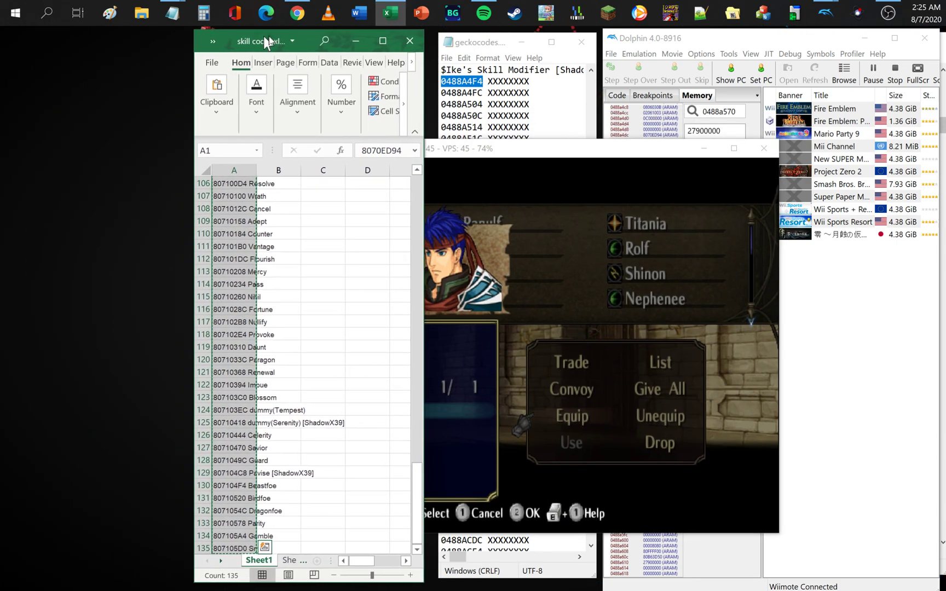
pyautogui.click(473, 154)
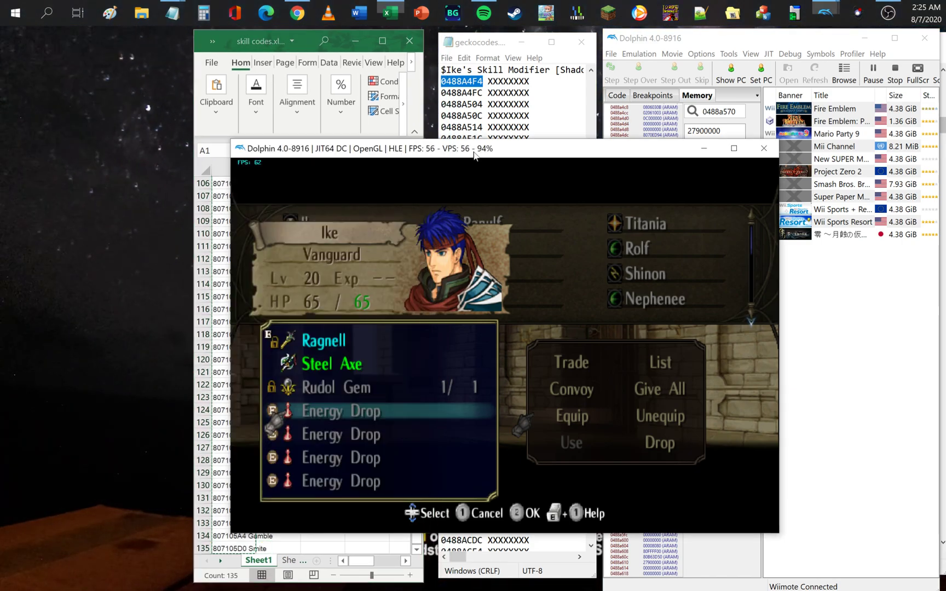
pyautogui.moveTo(597, 149); pyautogui.dragTo(395, 144)
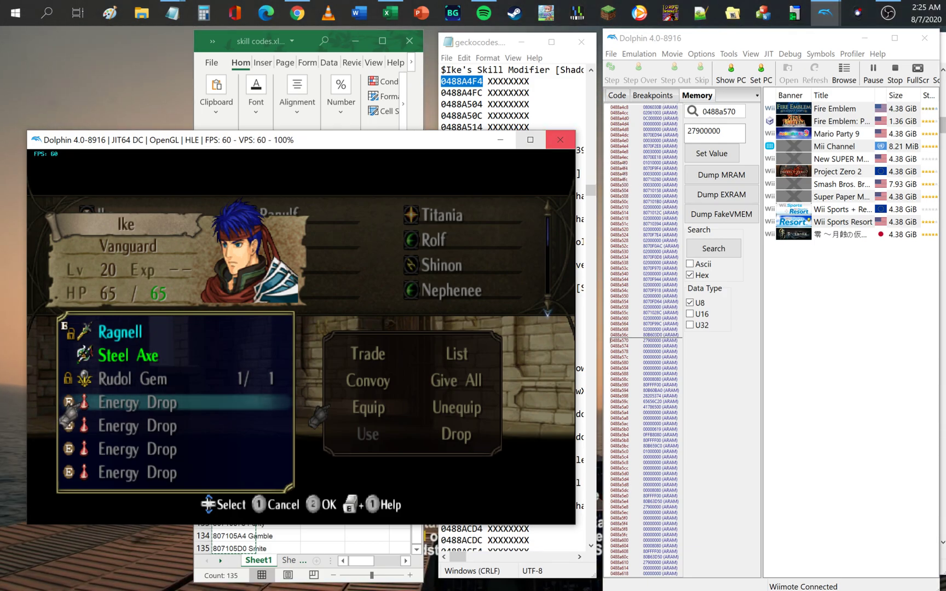
pyautogui.doubleClick(461, 104)
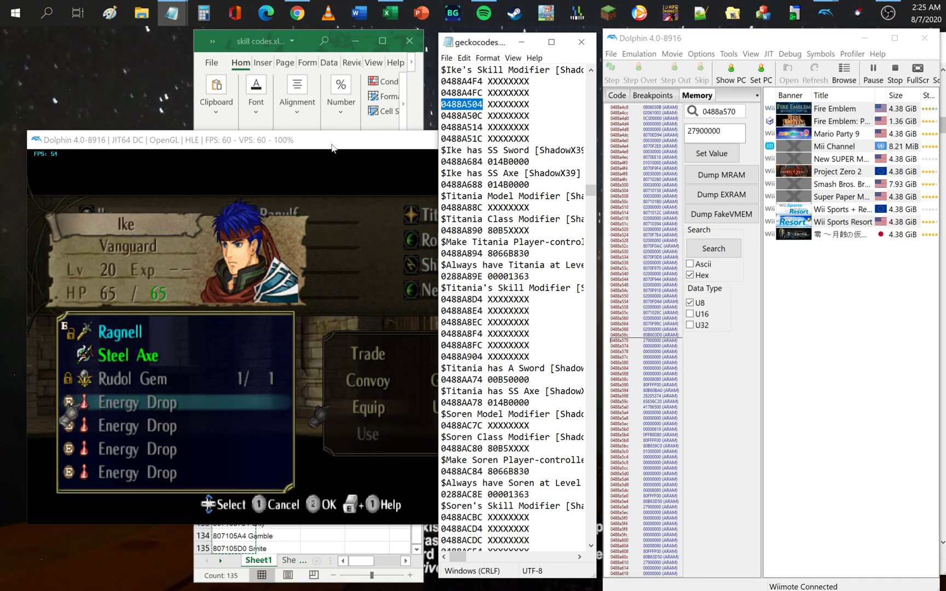
pyautogui.click(317, 178)
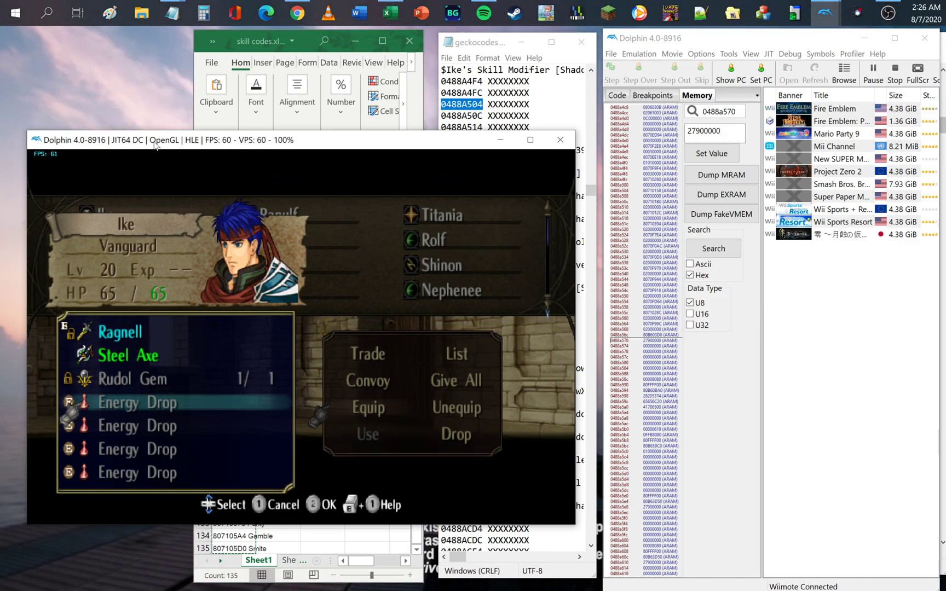
pyautogui.click(458, 35)
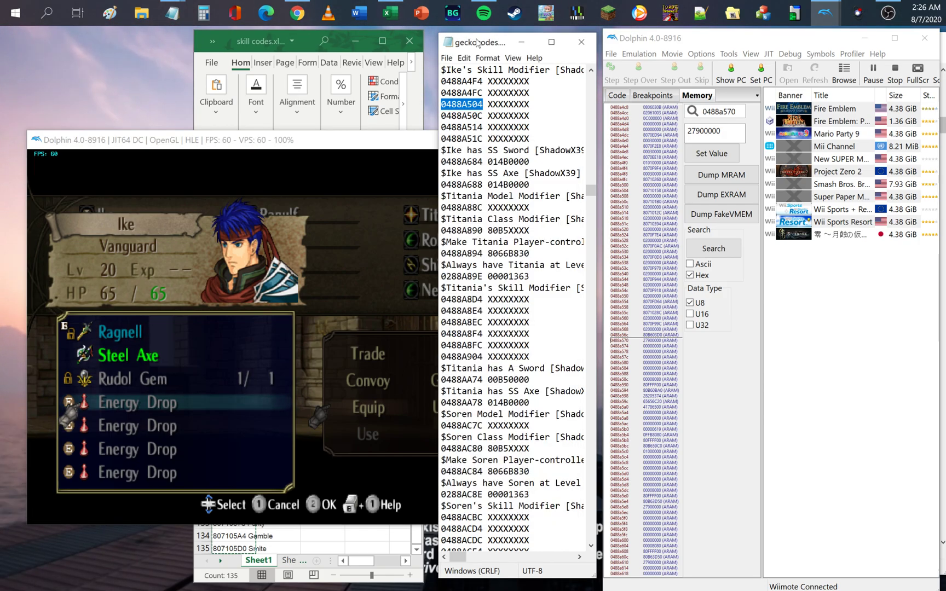
pyautogui.moveTo(485, 34); pyautogui.dragTo(486, 38)
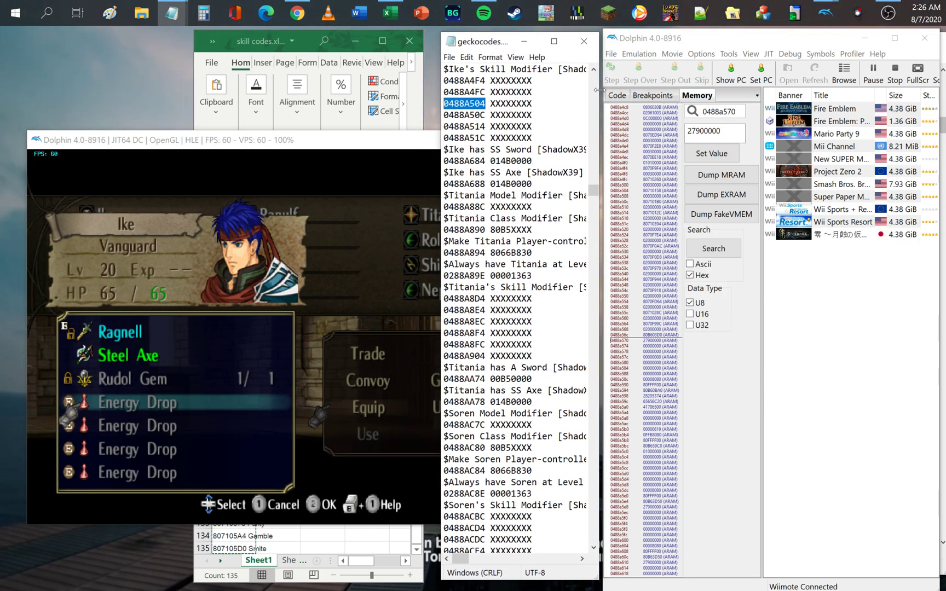
pyautogui.click(732, 112)
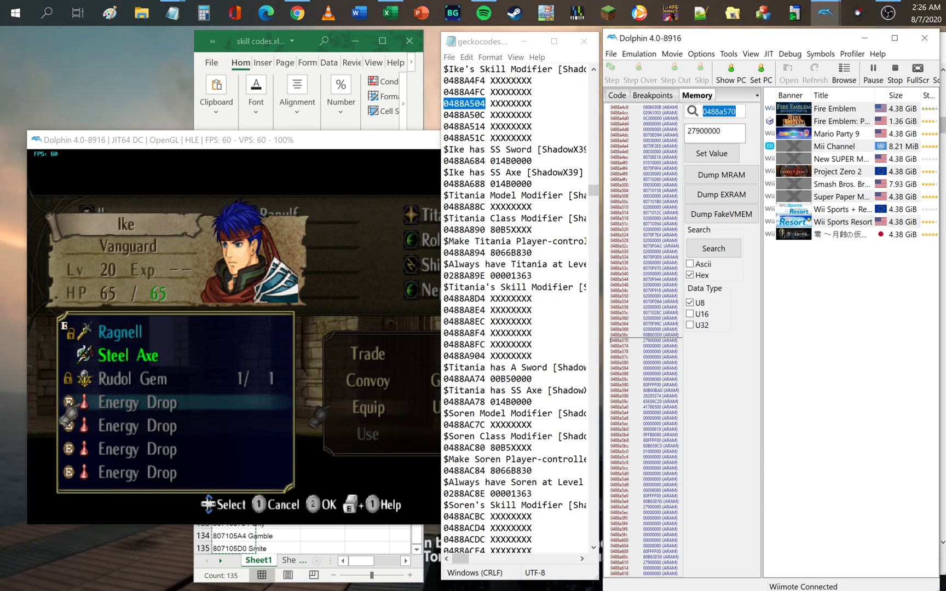
pyautogui.click(475, 126)
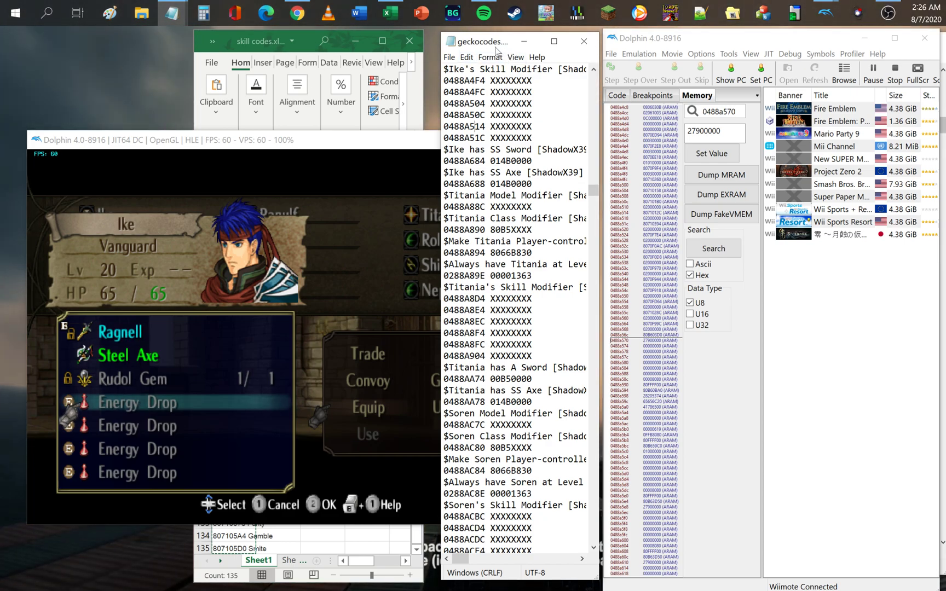
pyautogui.moveTo(490, 41); pyautogui.dragTo(477, 41)
pyautogui.scroll(14, 504, 307)
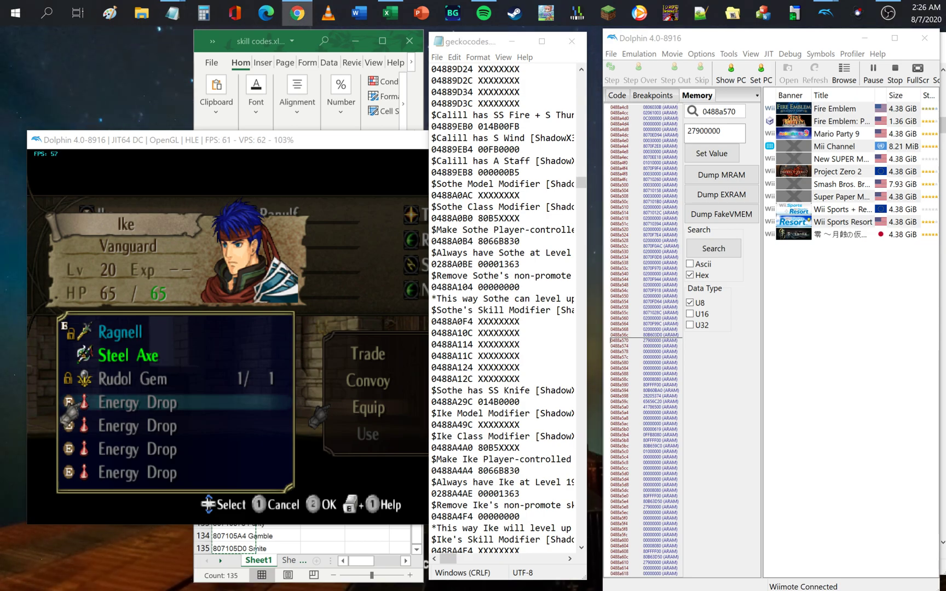
# - Switch to Chrome and review the geckocodes.org code page for Fire Emblem Radiant Dawn [RFEE01], including its title and first codes
pyautogui.moveTo(945, 143); pyautogui.dragTo(618, 62)
pyautogui.click(766, 60)
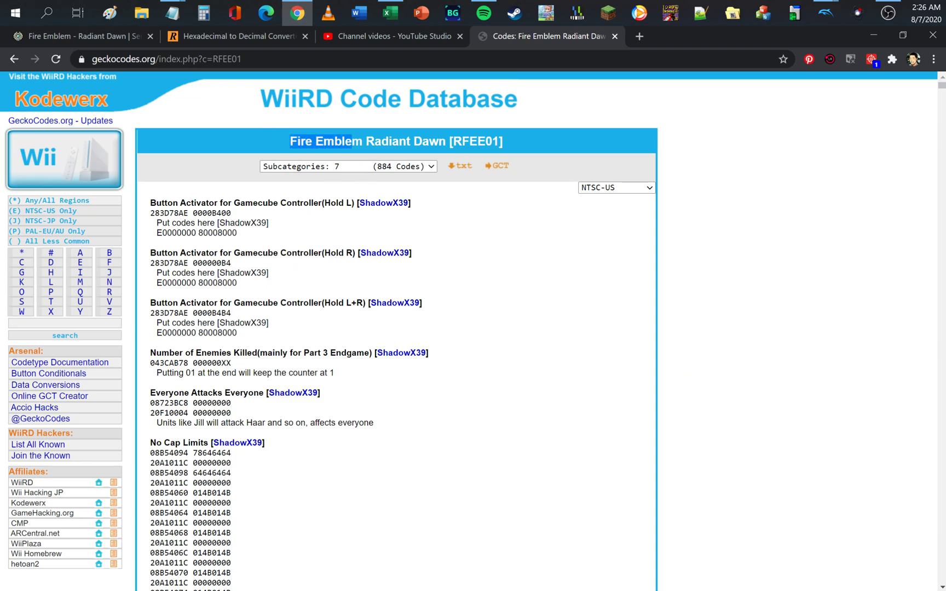
pyautogui.moveTo(351, 141); pyautogui.dragTo(545, 146)
pyautogui.click(556, 146)
pyautogui.moveTo(297, 141); pyautogui.dragTo(547, 147)
pyautogui.click(591, 158)
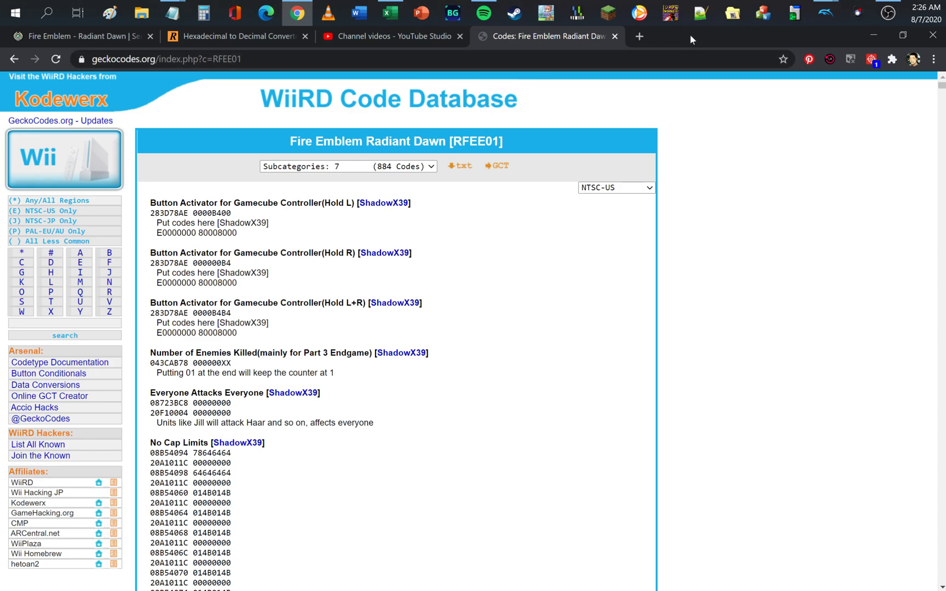
pyautogui.scroll(-6, 323, 317)
pyautogui.scroll(4, 245, 324)
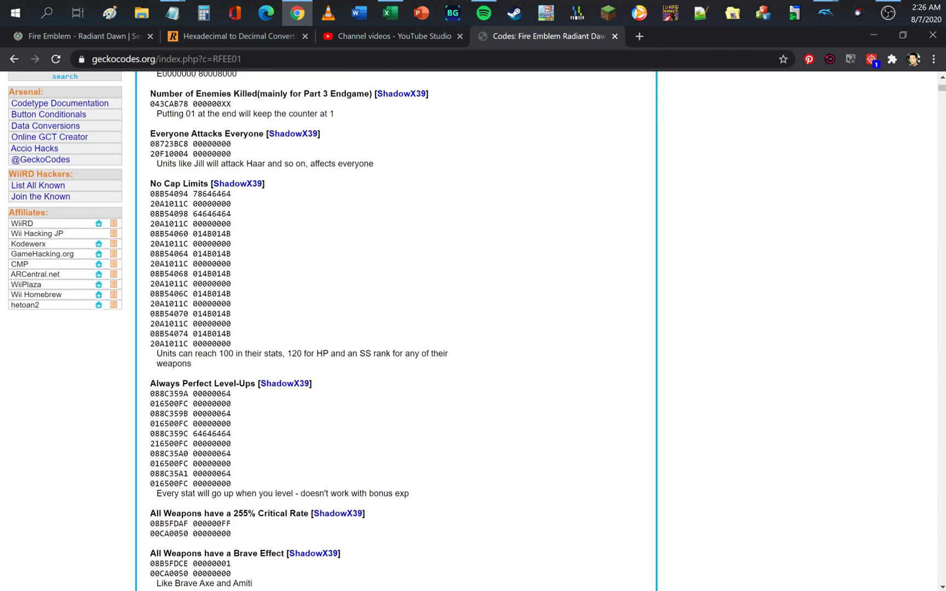
pyautogui.scroll(2, 244, 324)
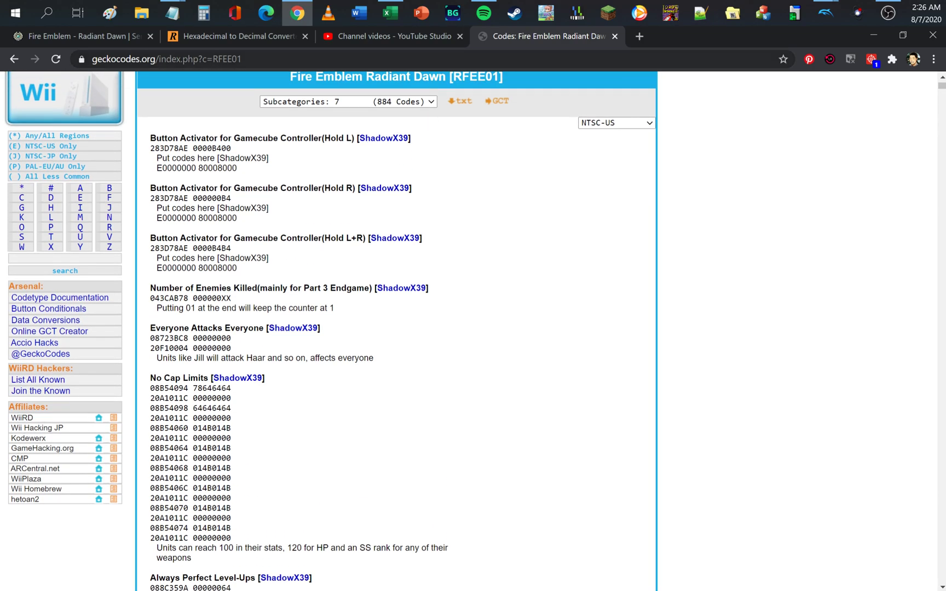
pyautogui.click(902, 35)
pyautogui.click(843, 86)
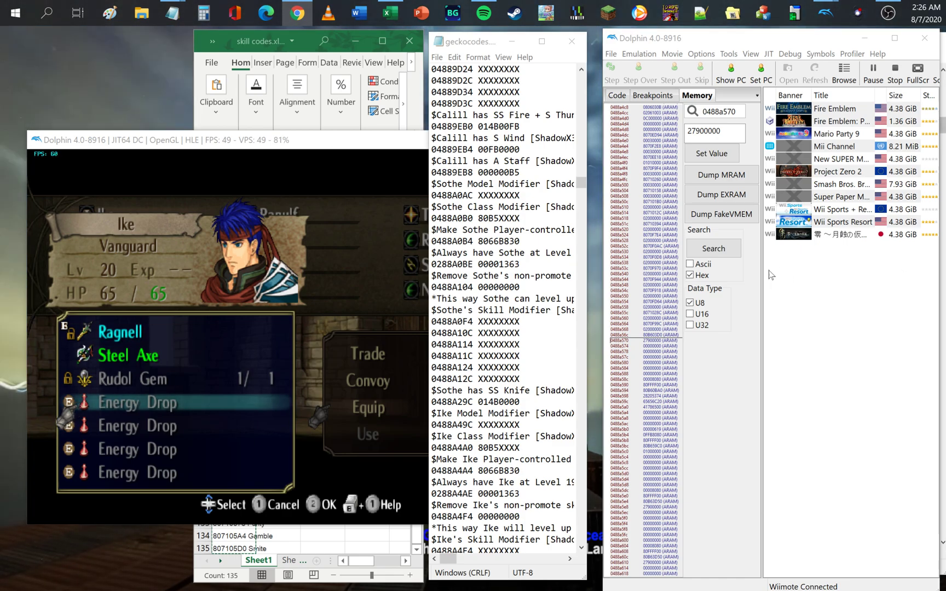
# - Search the gecko codes text file downward for "Ike's" to locate the Ike's Skill Modifier code block
pyautogui.hotkey('alt', 'Tab')
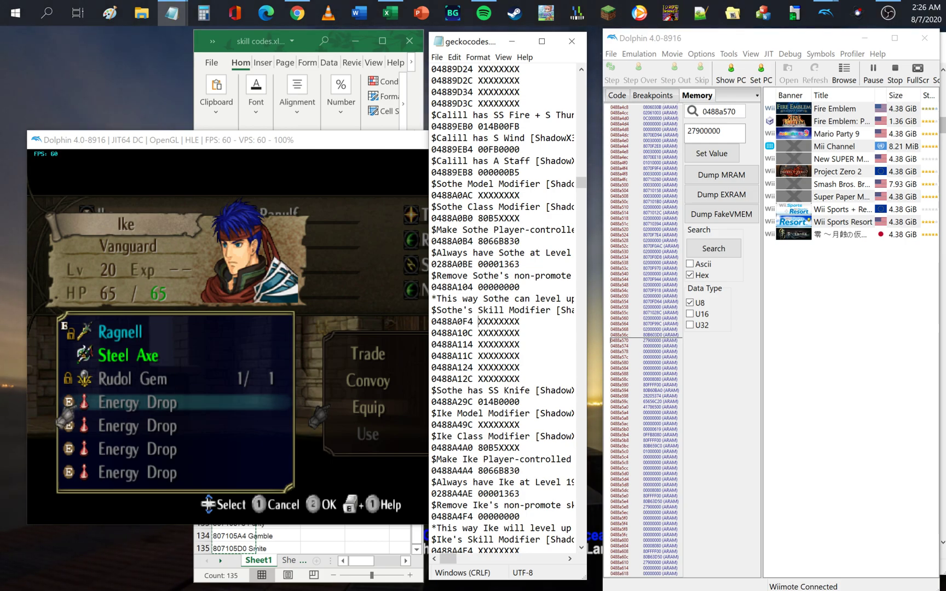
pyautogui.scroll(3, 504, 307)
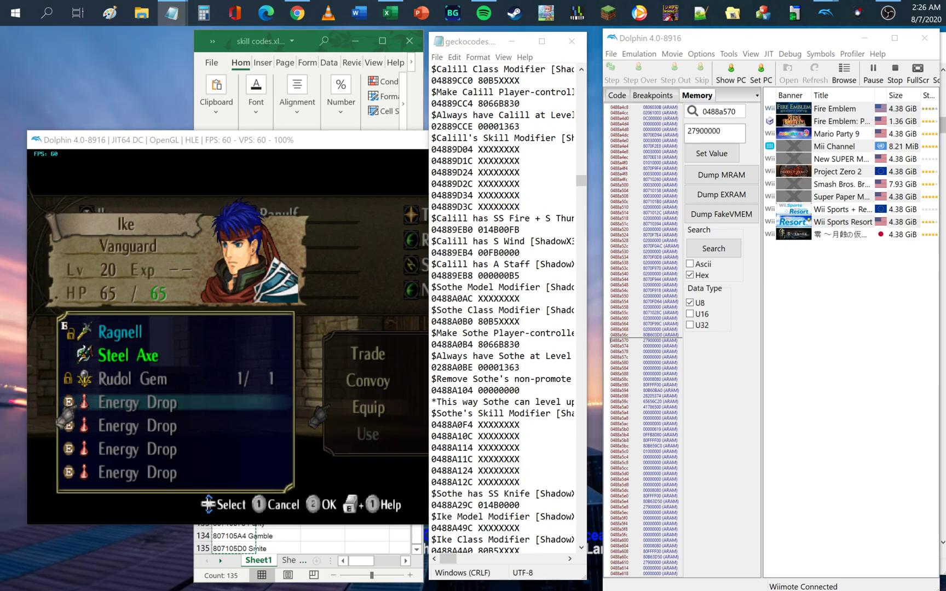
pyautogui.hotkey('ctrl', 'f')
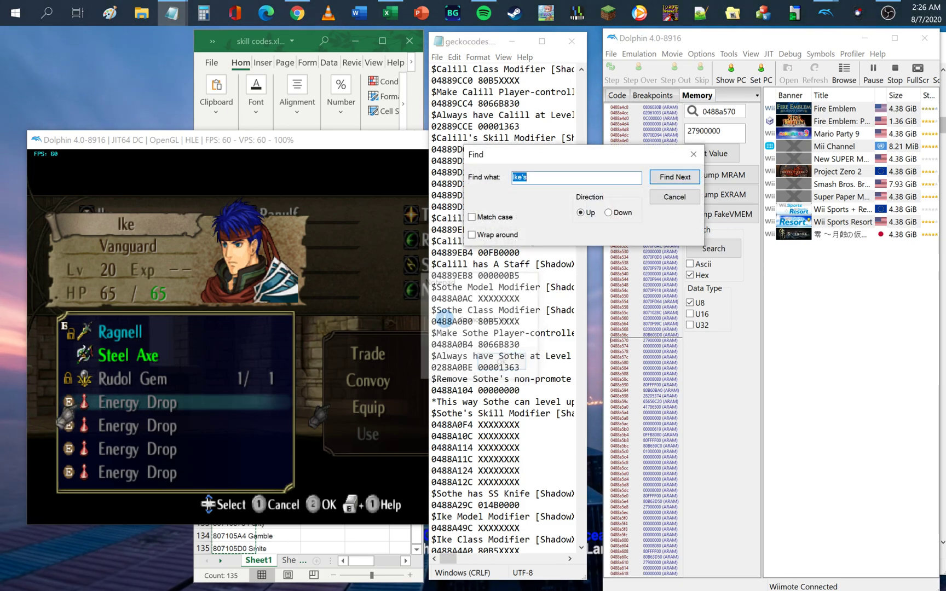
pyautogui.click(608, 212)
pyautogui.press('Return')
pyautogui.press('Escape')
pyautogui.scroll(-5, 502, 310)
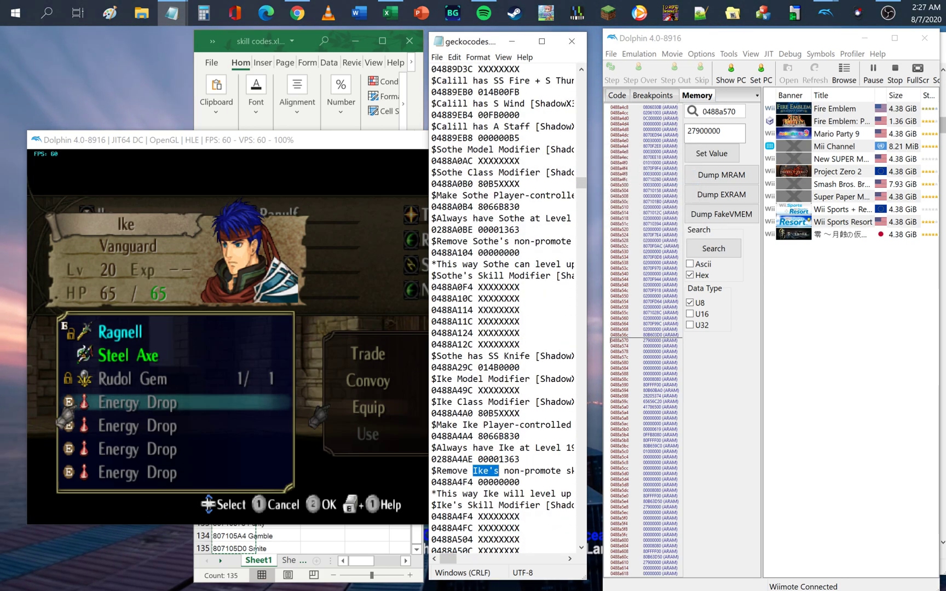
# - Copy the first Ike's Skill Modifier address, 0488A4F4, and go to that address in Dolphin's memory view
pyautogui.moveTo(473, 413); pyautogui.dragTo(388, 418)
pyautogui.hotkey('ctrl', 'c')
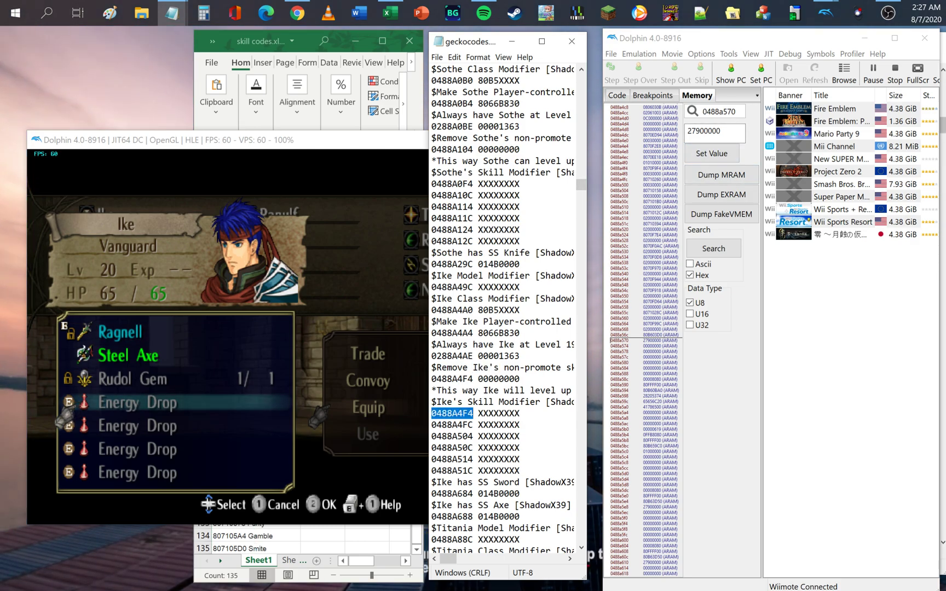
pyautogui.doubleClick(719, 111)
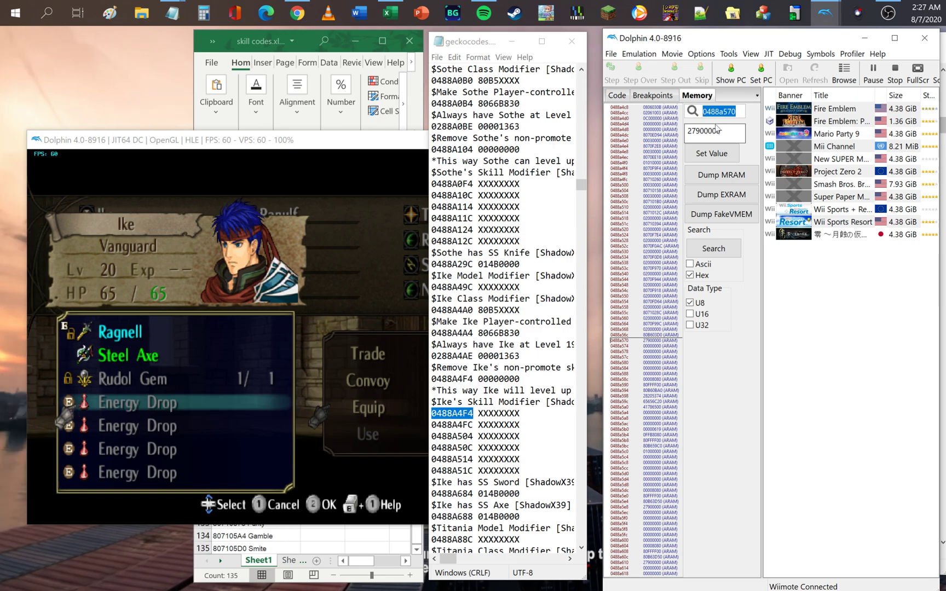
pyautogui.hotkey('ctrl', 'v')
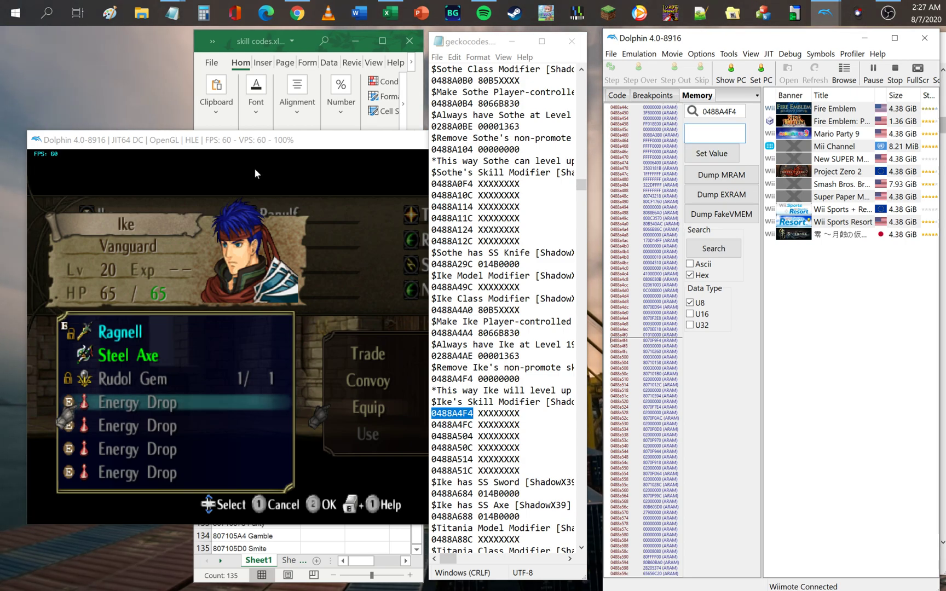
# - In the game, back out to the unit list, view the skills page of Ike's status and read the help for Aether
pyautogui.click(295, 278)
pyautogui.press('1')
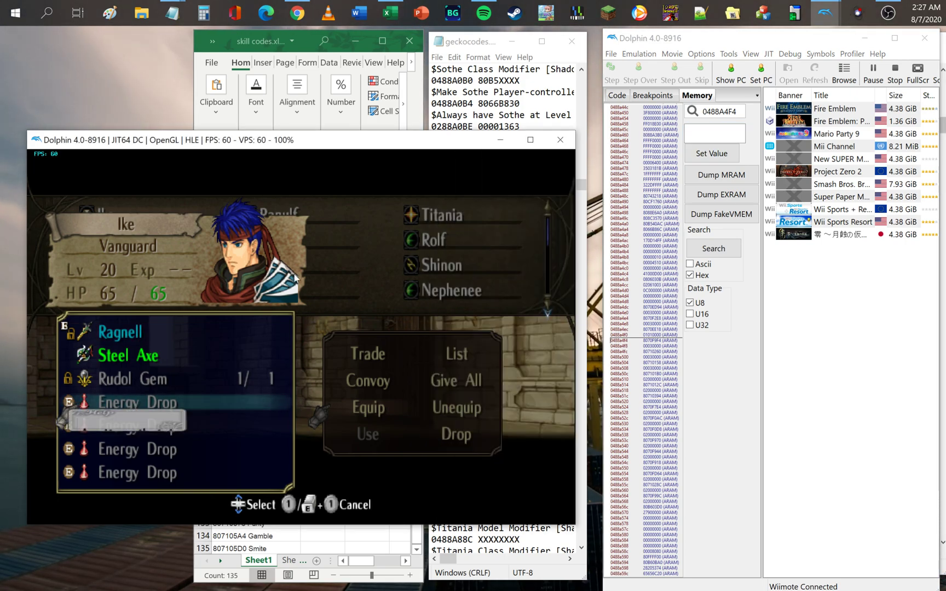
pyautogui.press('1')
pyautogui.press('1')
pyautogui.press('1')
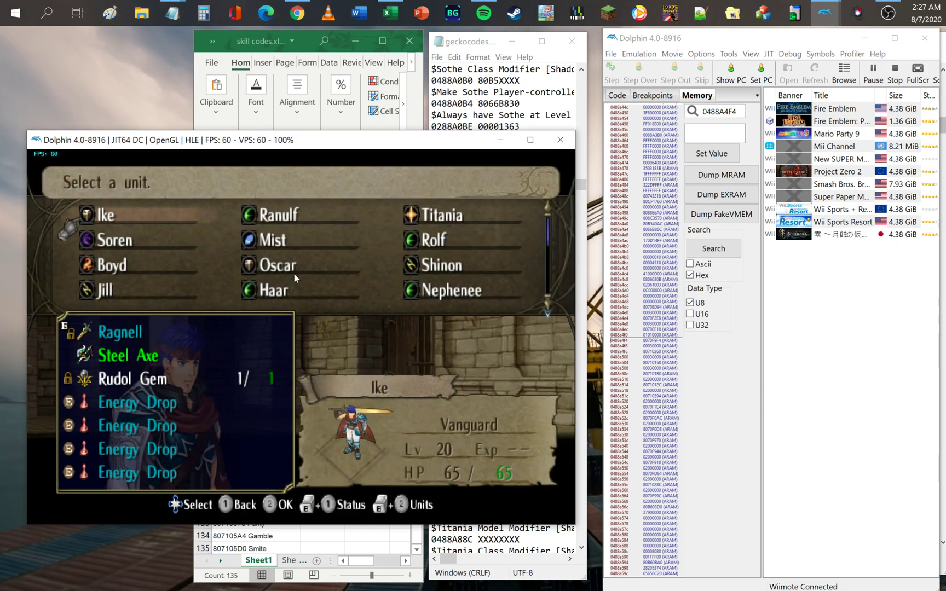
pyautogui.press('1')
pyautogui.press('2')
pyautogui.press('2')
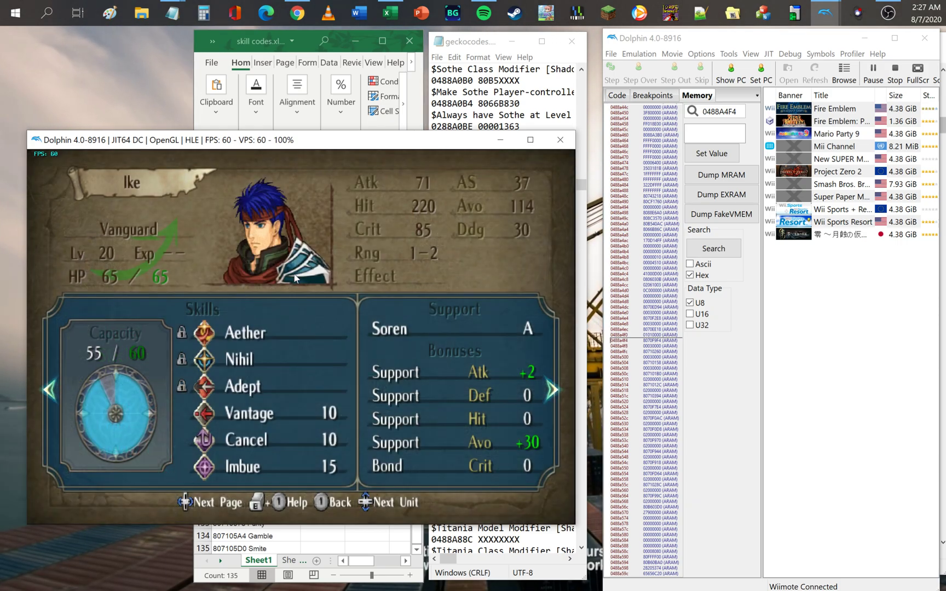
pyautogui.press('q')
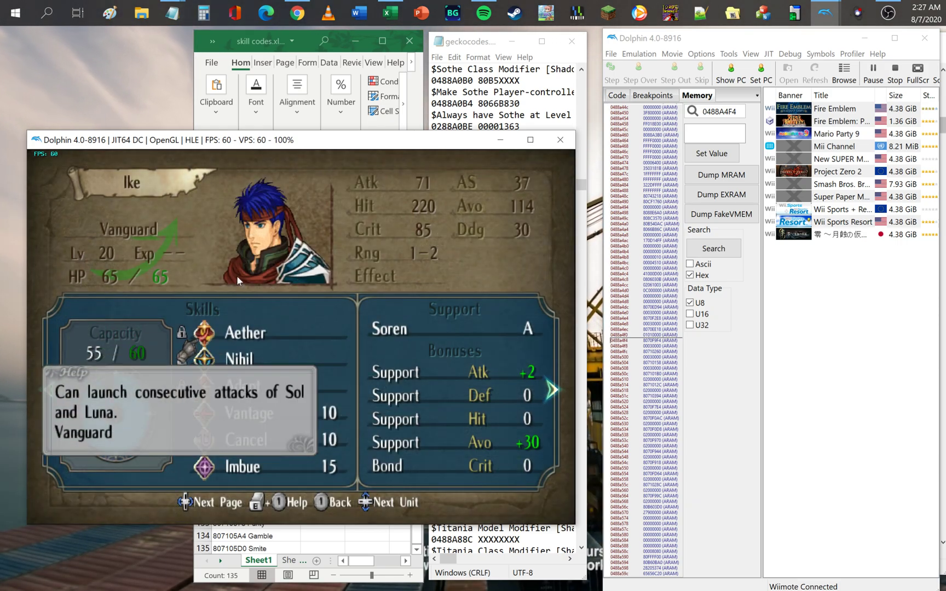
pyautogui.press('1')
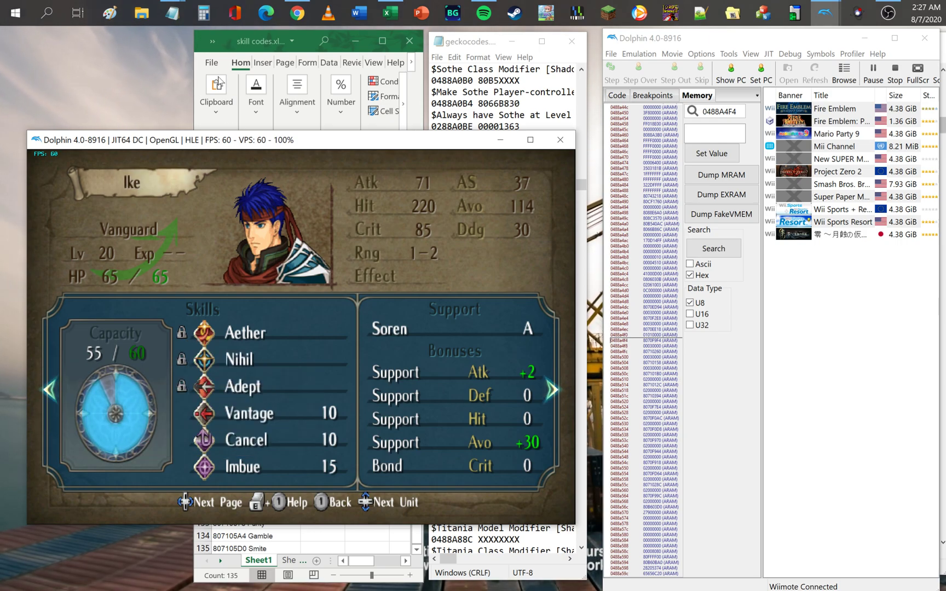
# - Search the skill codes workbook for "ecl" to locate the Eclipse skill entry
pyautogui.click(218, 82)
pyautogui.click(262, 258)
pyautogui.click(251, 284)
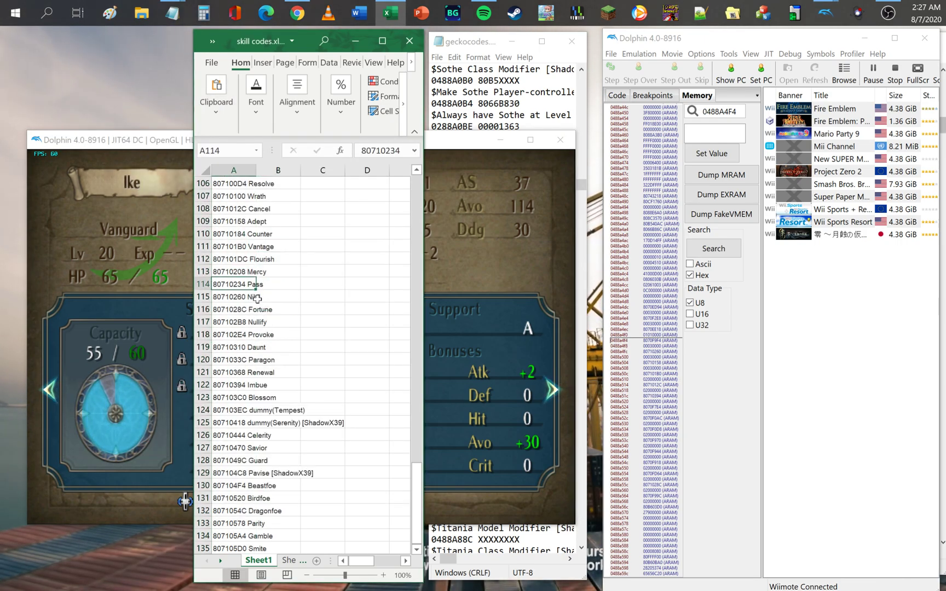
pyautogui.hotkey('ctrl', 'f')
pyautogui.write('ecl')
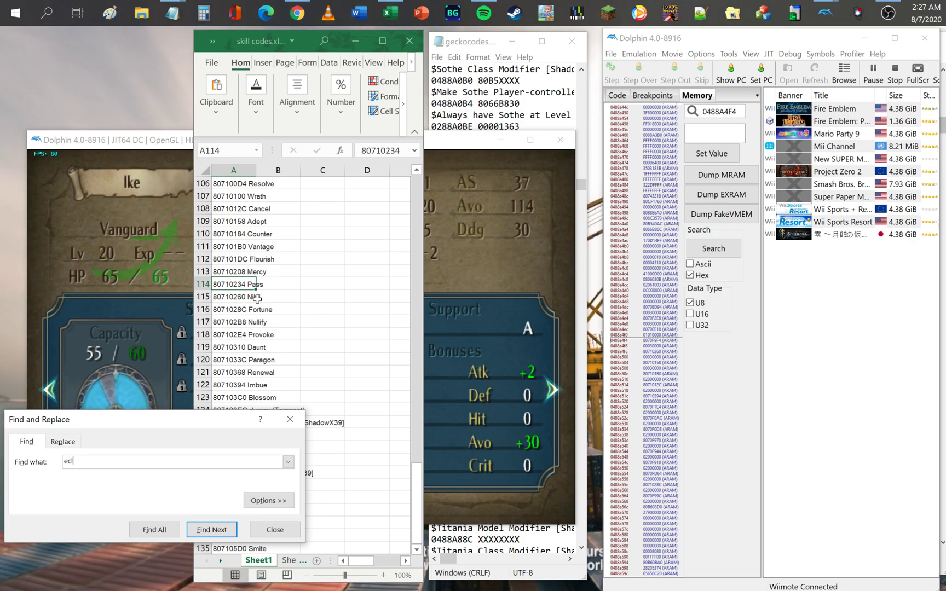
pyautogui.press('Return')
pyautogui.press('Escape')
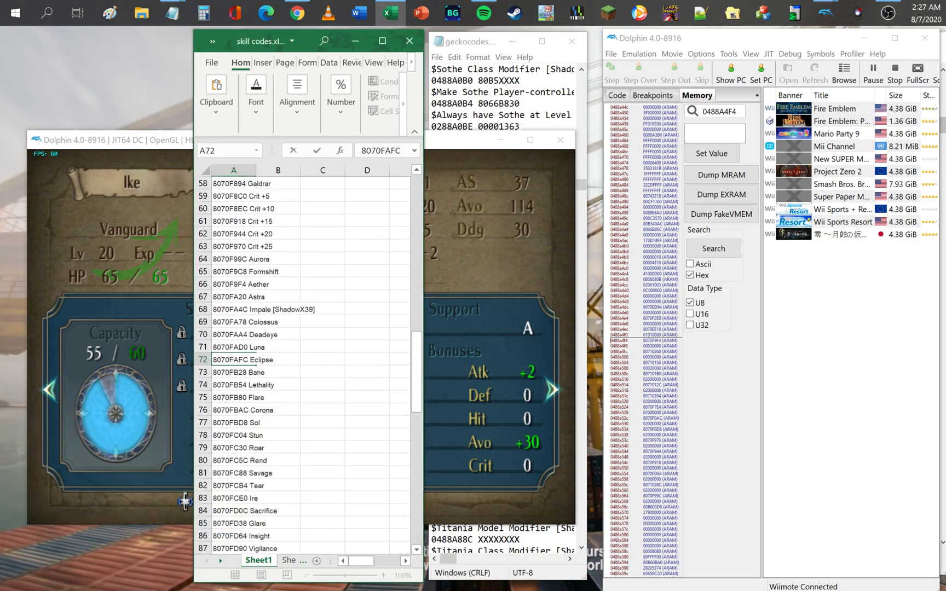
# - Copy the Eclipse code 8070FAFC from the workbook and write it to address 0488A4F4 in Dolphin's memory
pyautogui.moveTo(248, 359); pyautogui.dragTo(213, 359)
pyautogui.click(713, 133)
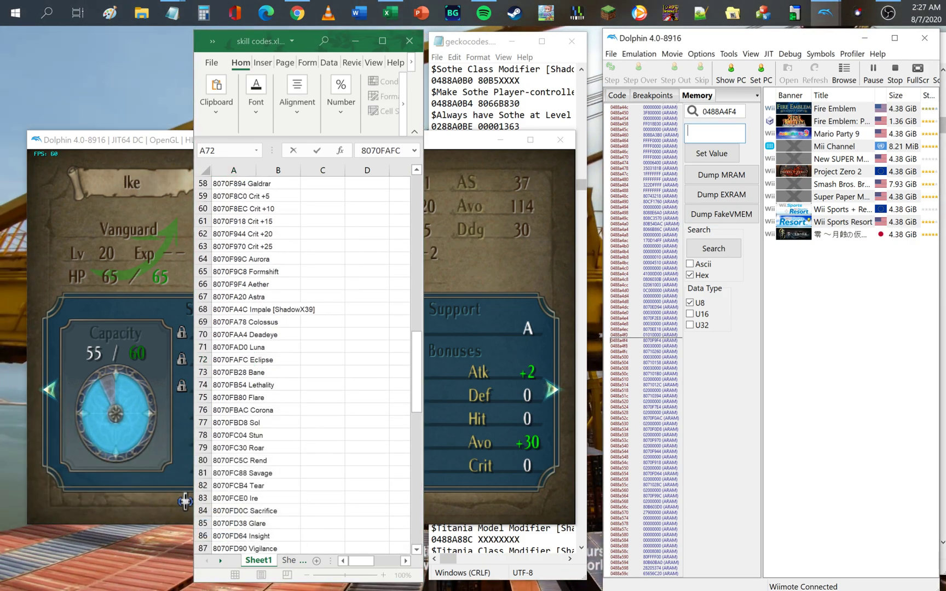
pyautogui.doubleClick(227, 360)
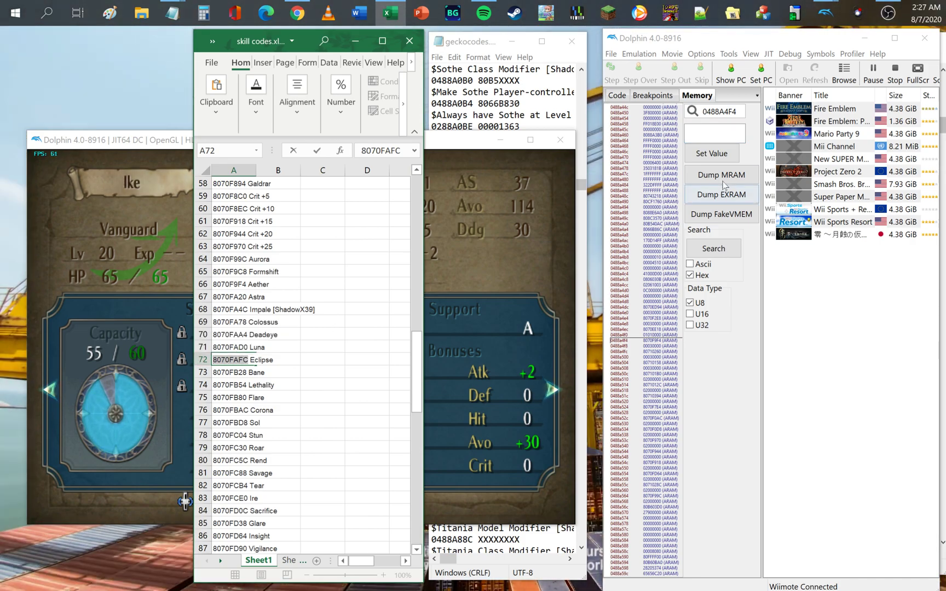
pyautogui.hotkey('ctrl', 'c')
pyautogui.click(714, 133)
pyautogui.hotkey('ctrl', 'v')
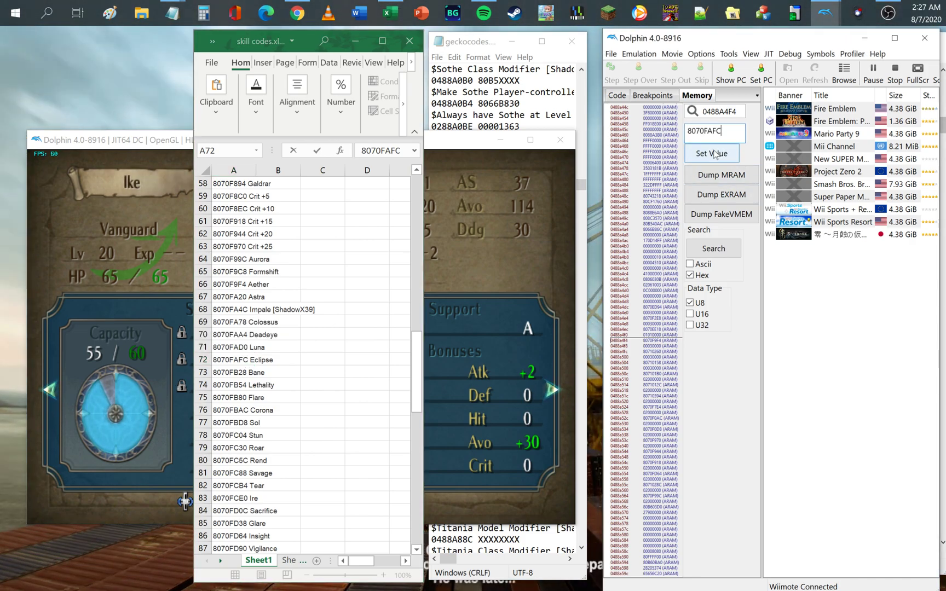
pyautogui.click(441, 144)
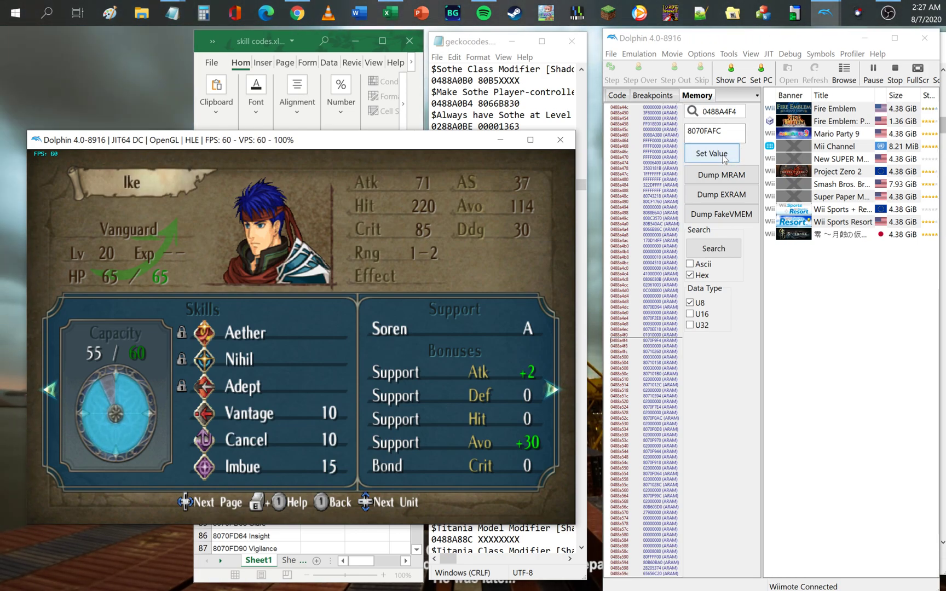
pyautogui.click(724, 158)
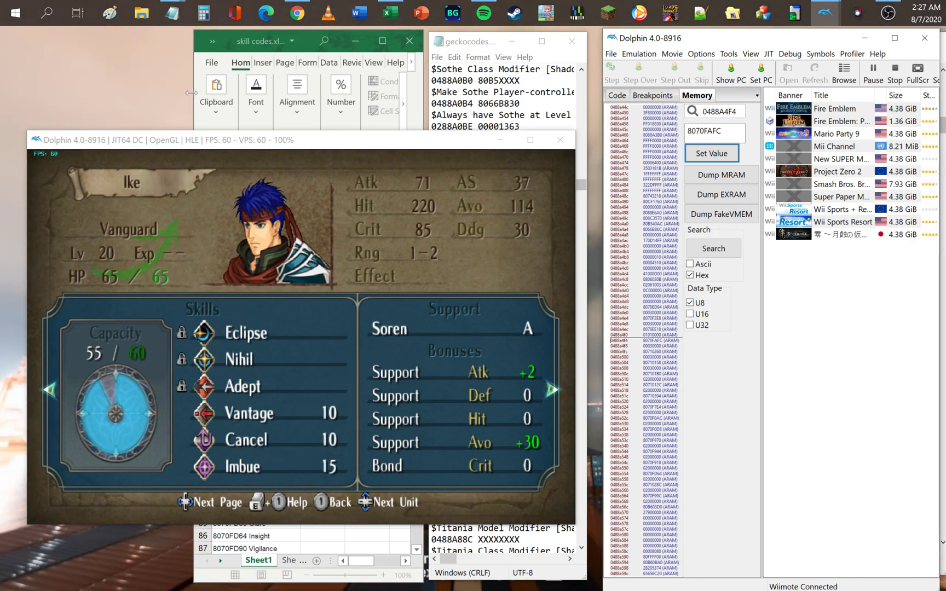
# - Search the skill codes workbook for "aether" to locate the Aether skill entry
pyautogui.click(316, 541)
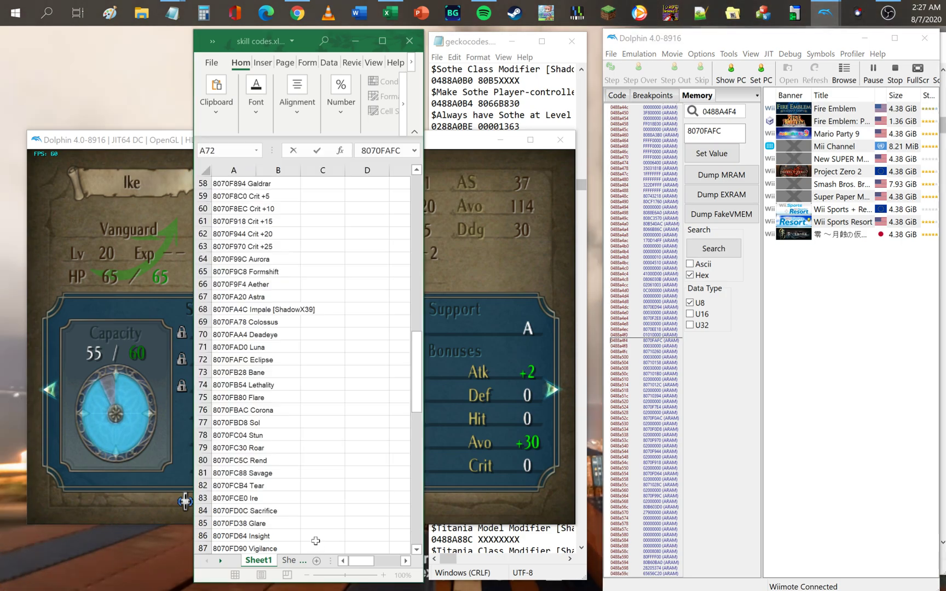
pyautogui.click(240, 464)
pyautogui.hotkey('ctrl', 'f')
pyautogui.write('ae')
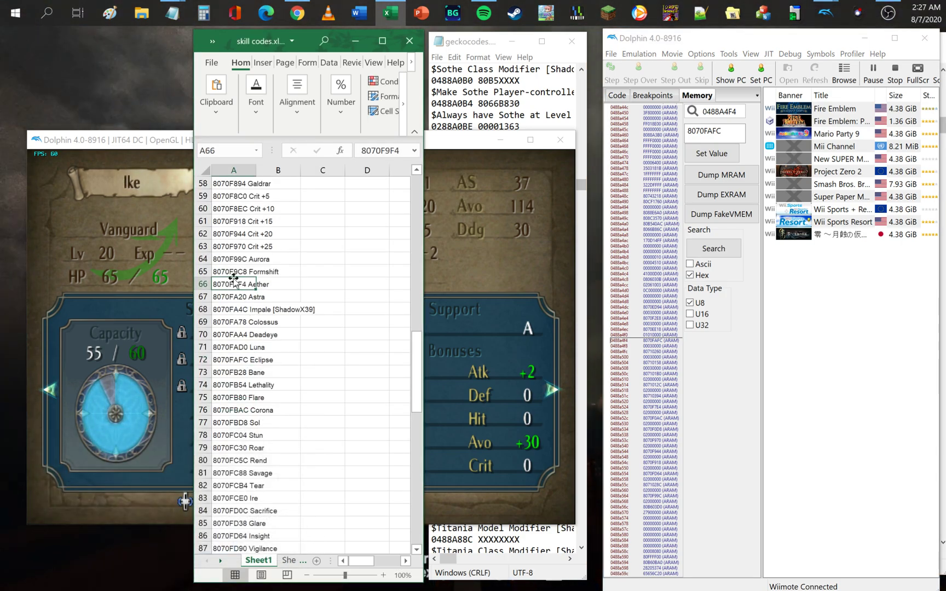
pyautogui.hotkey('ctrl', 'Home')
pyautogui.hotkey('ctrl', 'f')
pyautogui.press('Return')
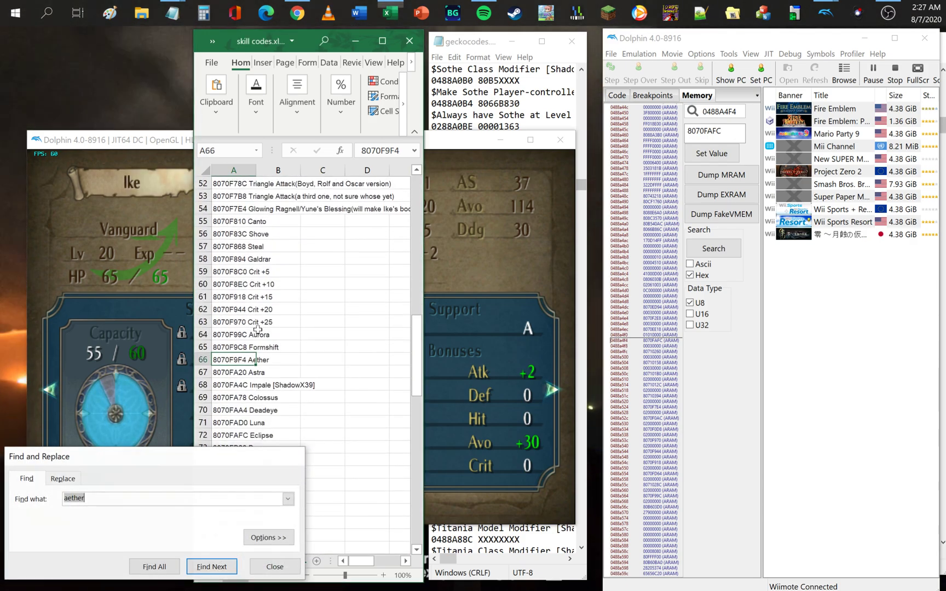
# - Copy the Aether code 8070F9F4 and write it to address 0488A4F4 in Dolphin's memory
pyautogui.press('Escape')
pyautogui.hotkey('ctrl', 'c')
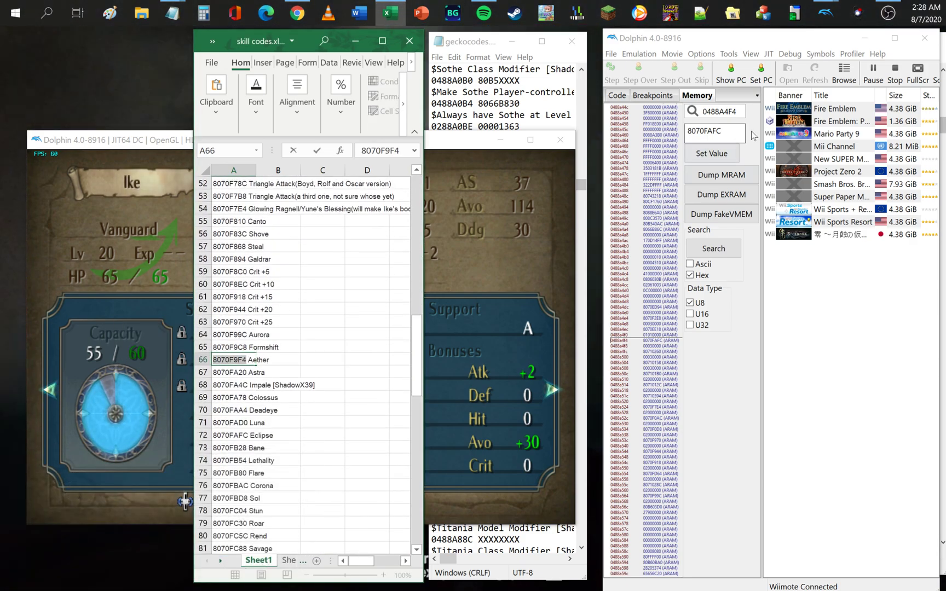
pyautogui.doubleClick(711, 131)
pyautogui.hotkey('ctrl', 'v')
pyautogui.click(711, 154)
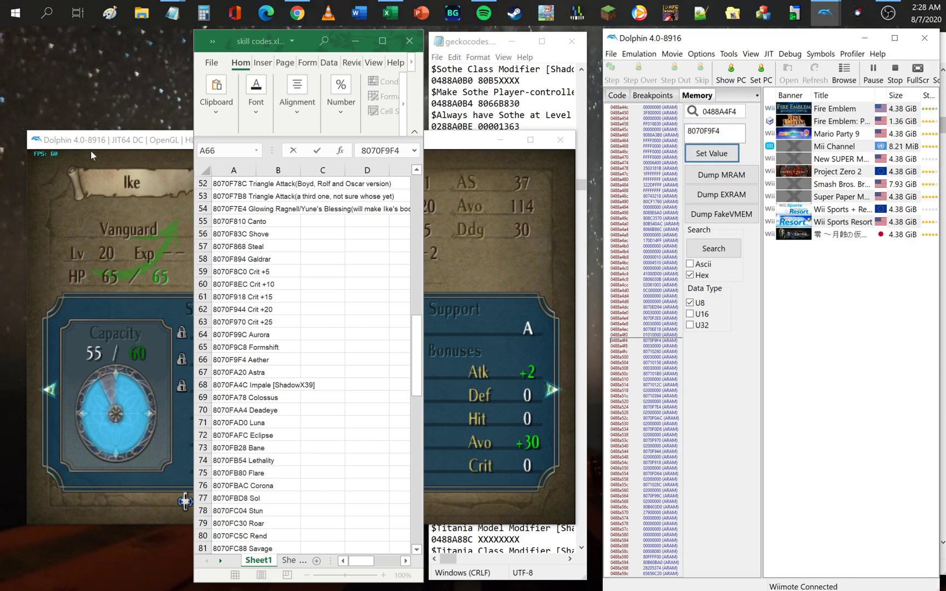
# - In the game, browse the skills pages from Soren through Haar and back to Oscar, checking which skills are locked, then return to the unit list
pyautogui.click(90, 146)
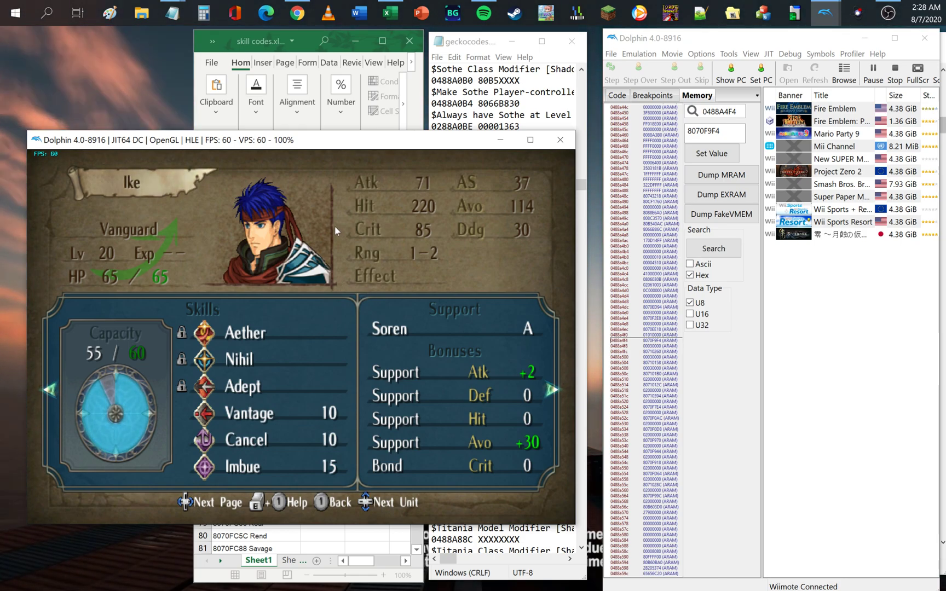
pyautogui.press('1')
pyautogui.press('Right')
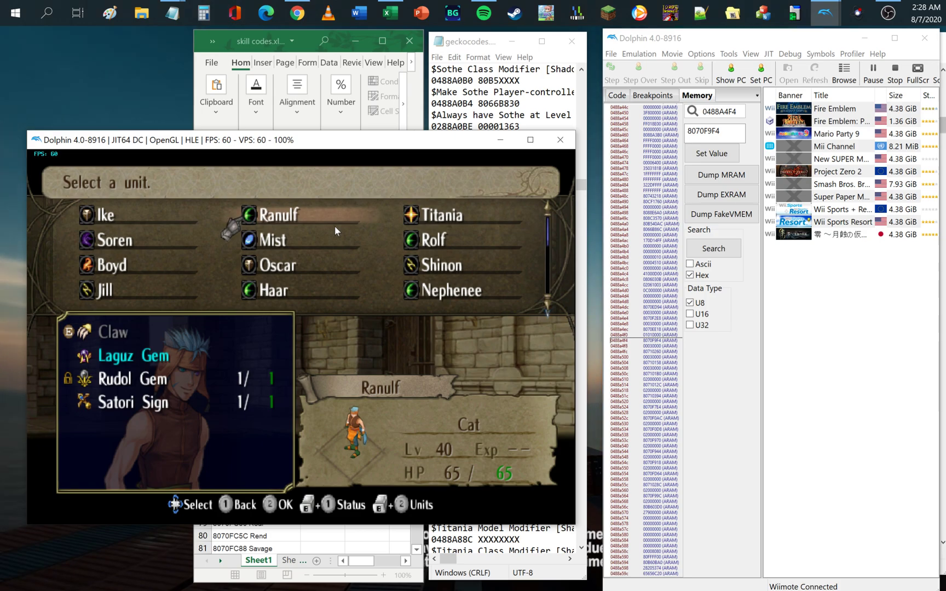
pyautogui.press('q')
pyautogui.press('Down')
pyautogui.press('Down')
pyautogui.press('Down')
pyautogui.press('Down')
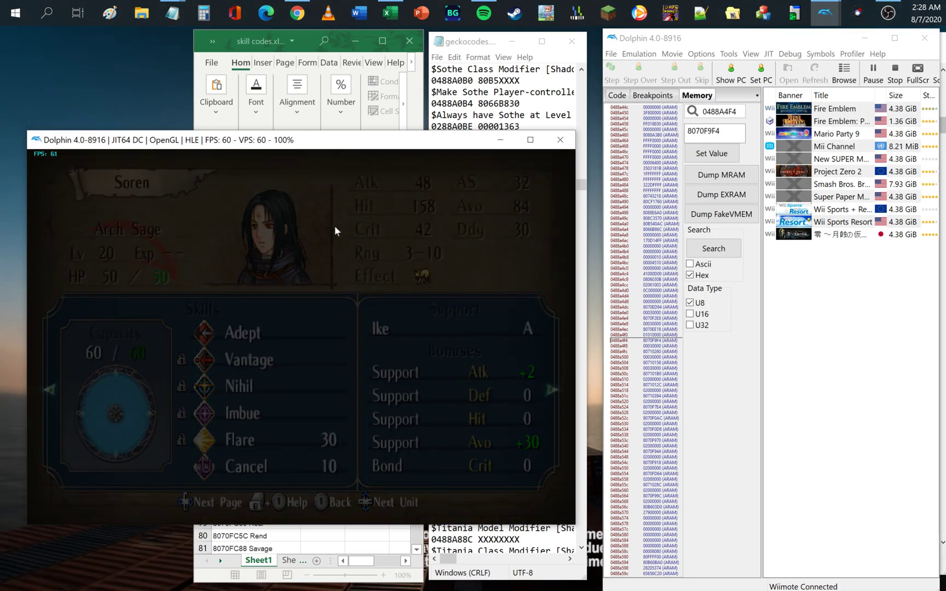
pyautogui.press('Down')
pyautogui.press('Down')
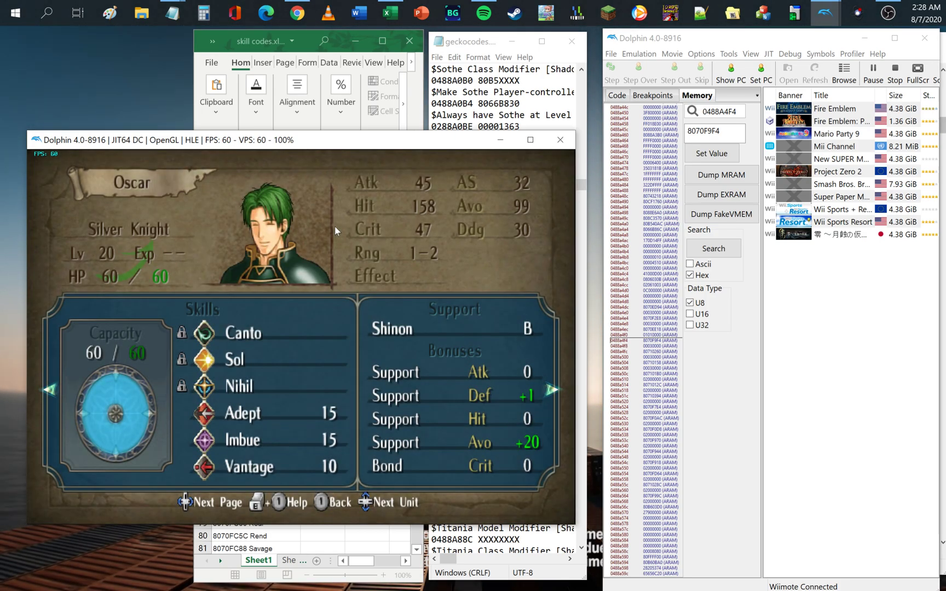
pyautogui.press('Down')
pyautogui.press('Down')
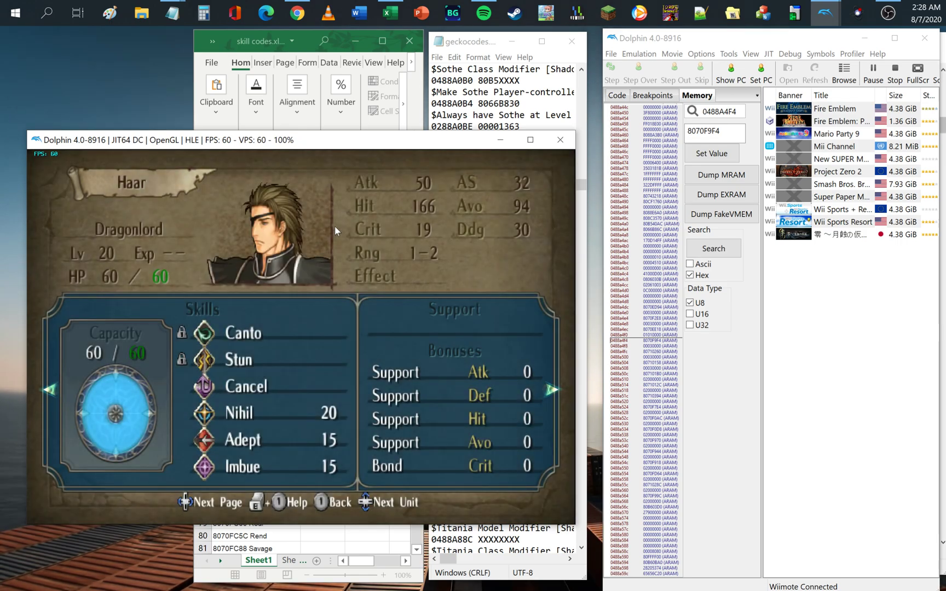
pyautogui.press('Down')
pyautogui.press('Up')
pyautogui.press('Up')
pyautogui.press('Up')
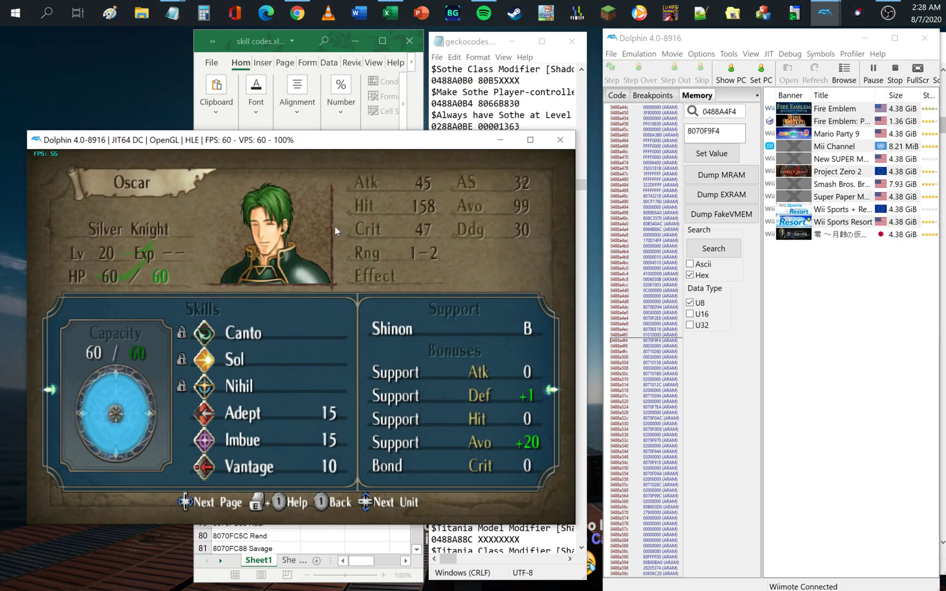
pyautogui.press('1')
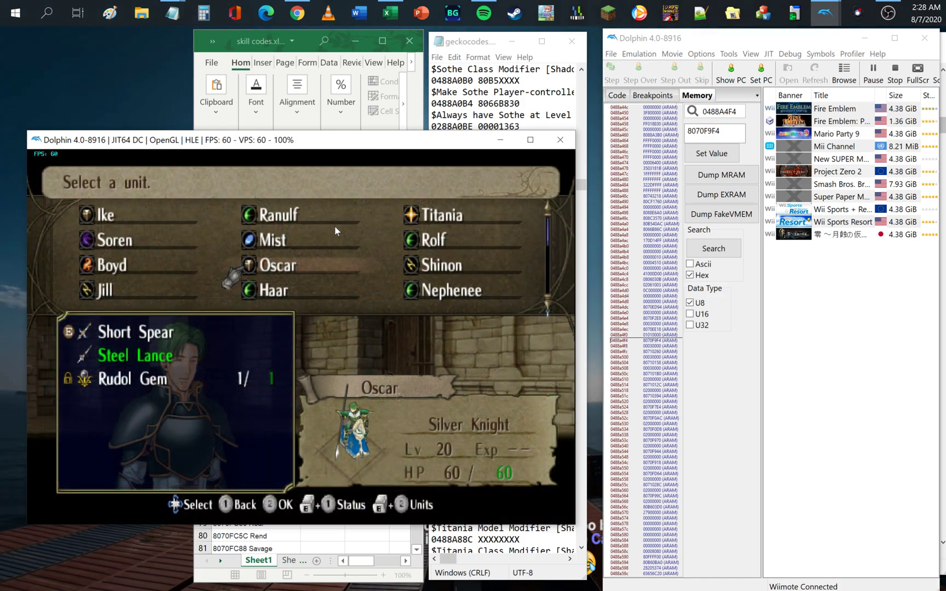
# - Compare the locked skills and capacity costs on the skills pages of Soren, Titania and Ranulf
pyautogui.press('Up')
pyautogui.press('Up')
pyautogui.press('Right')
pyautogui.press('Down')
pyautogui.press('Left')
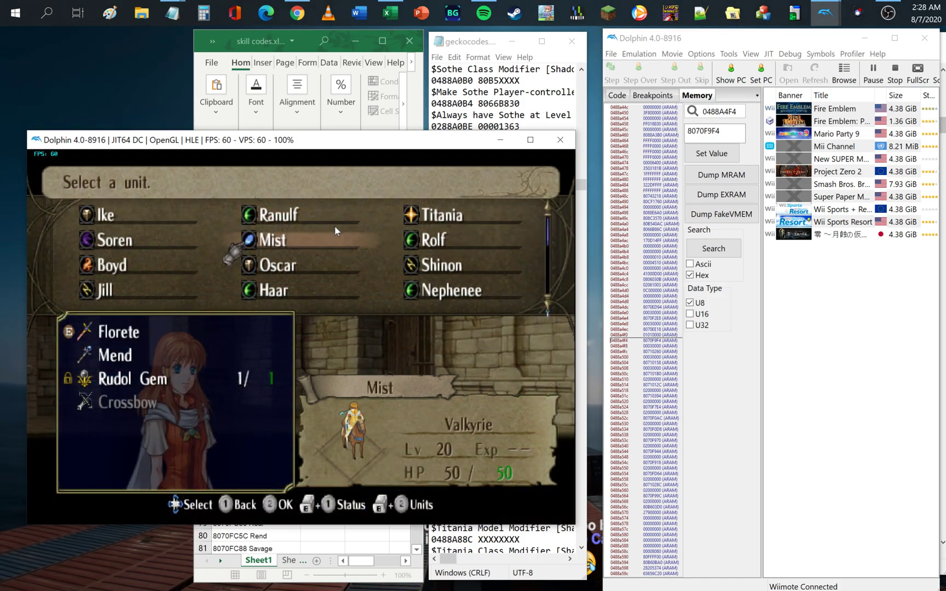
pyautogui.press('Left')
pyautogui.press('2')
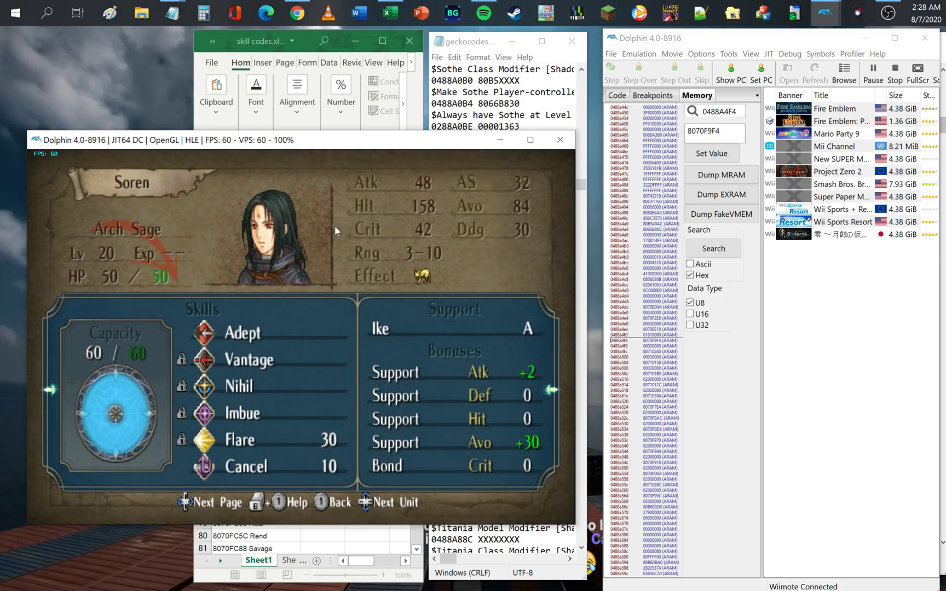
pyautogui.press('Down')
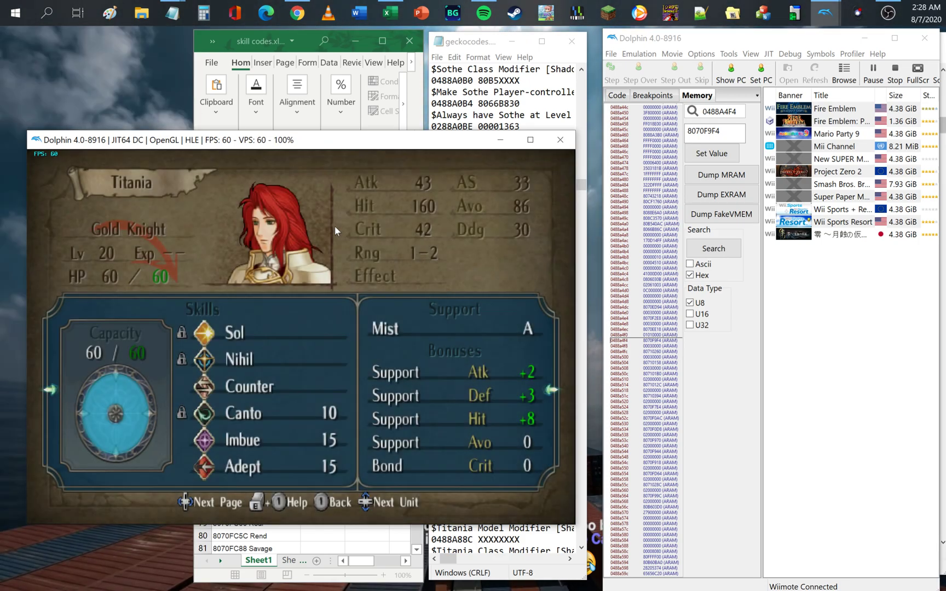
pyautogui.press('Down')
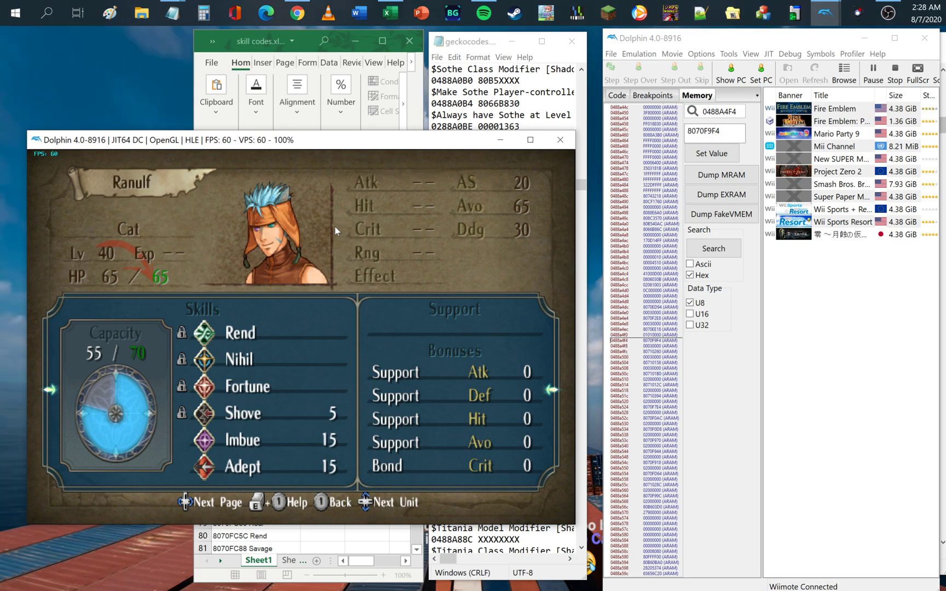
# - Return to the unit list, select Ike and reopen his skills page
pyautogui.press('1')
pyautogui.press('Left')
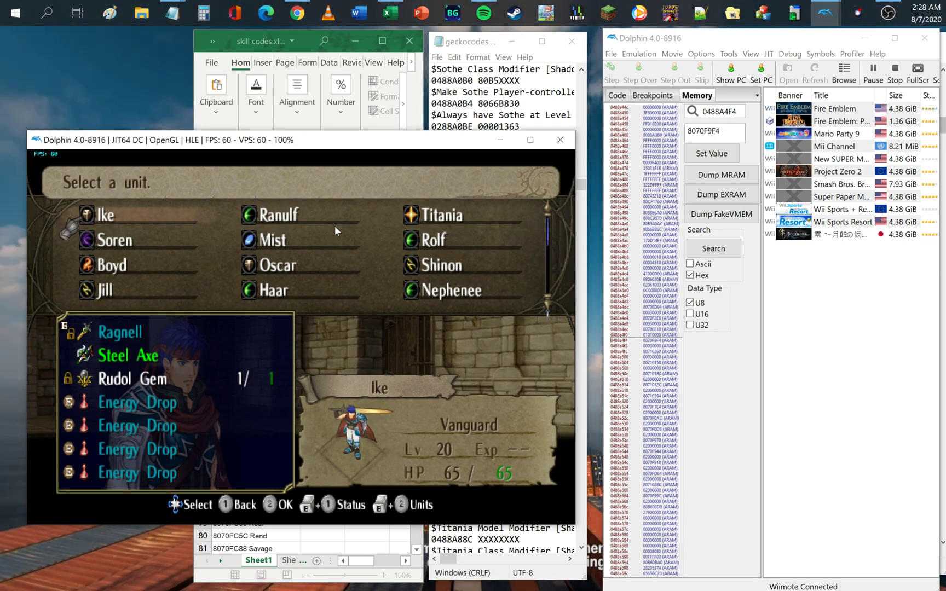
pyautogui.press('1')
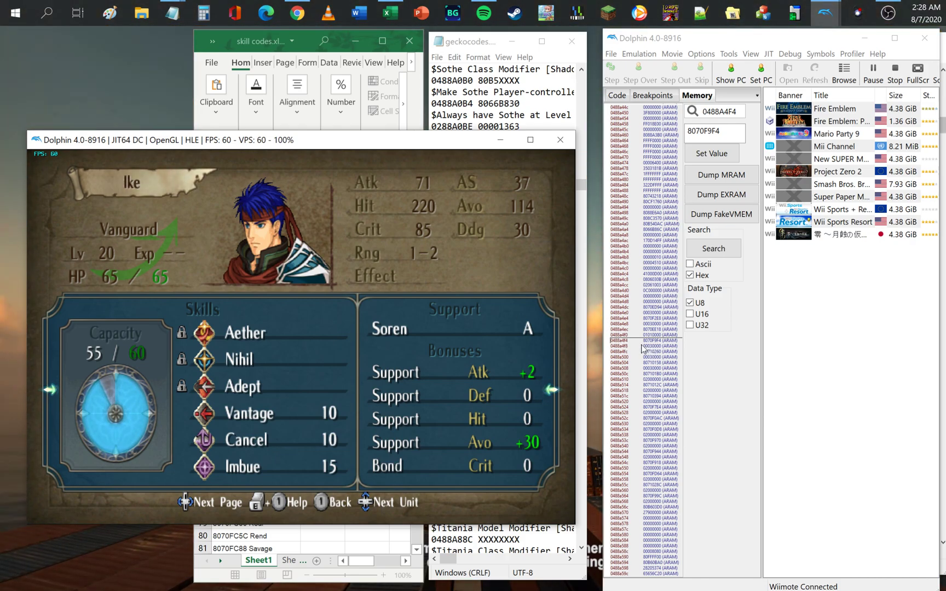
# - Write 02000000 to address 0488a4f8, directly after the Aether code, to unlock Ike's Aether skill
pyautogui.scroll(-1, 636, 351)
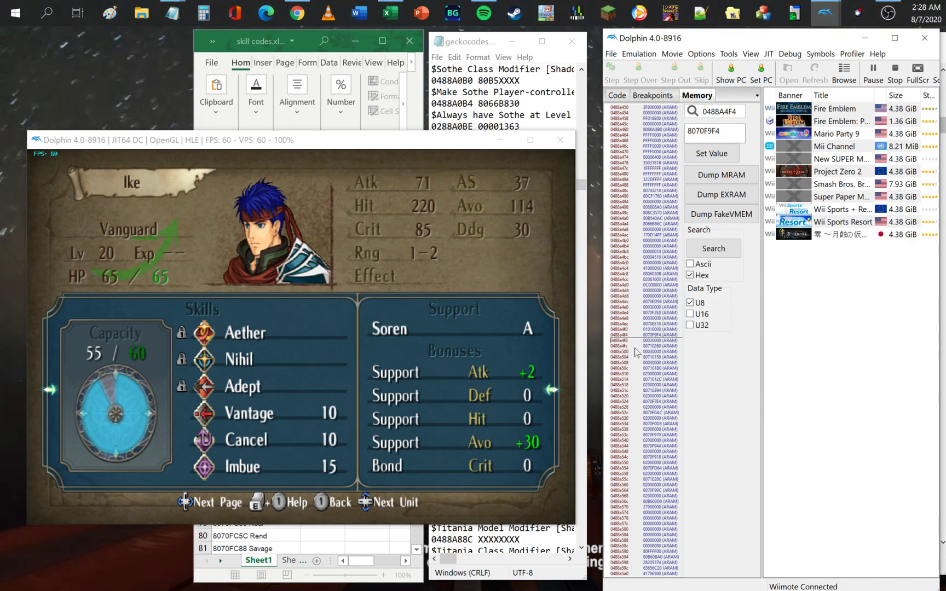
pyautogui.rightClick(624, 340)
pyautogui.click(661, 348)
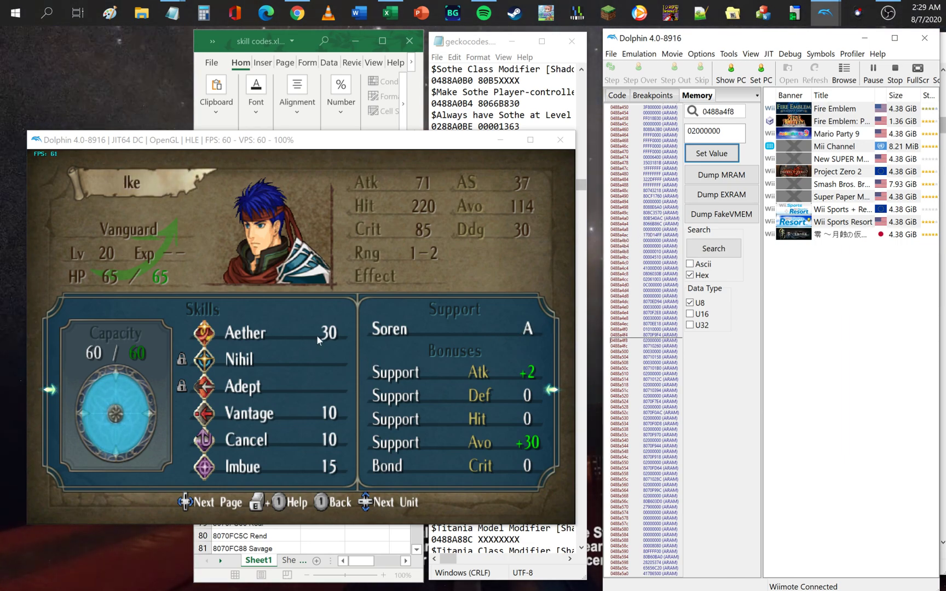
pyautogui.click(734, 152)
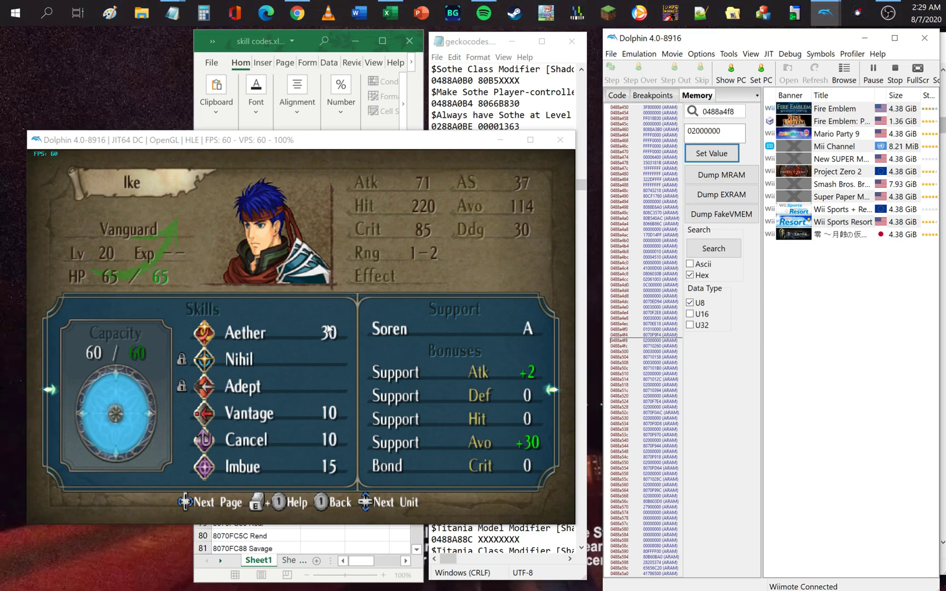
# - Write 00030000 to address 0488a4f8 to lock Ike's Aether skill
pyautogui.doubleClick(714, 132)
pyautogui.press('BackSpace')
pyautogui.hotkey('ctrl', 'z')
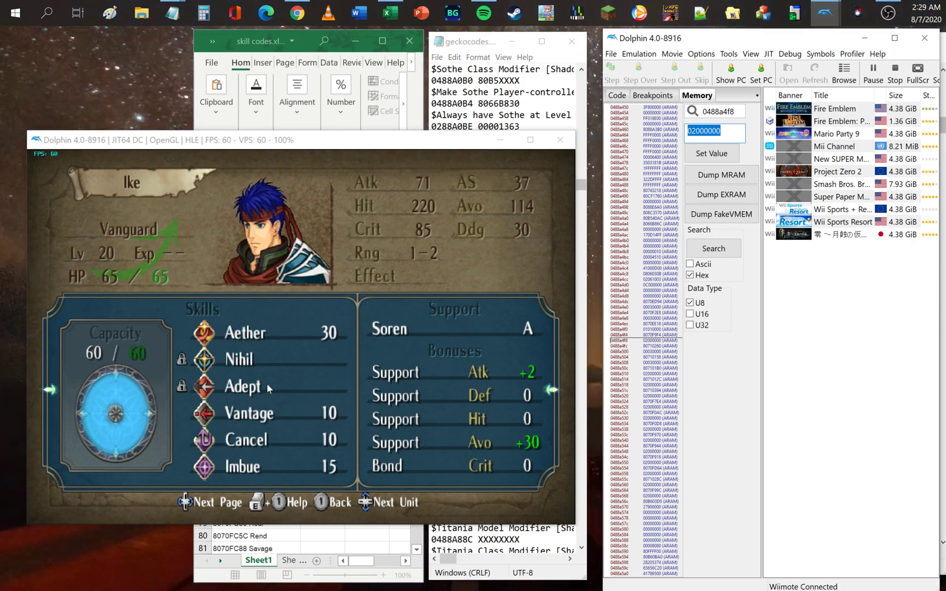
pyautogui.click(626, 344)
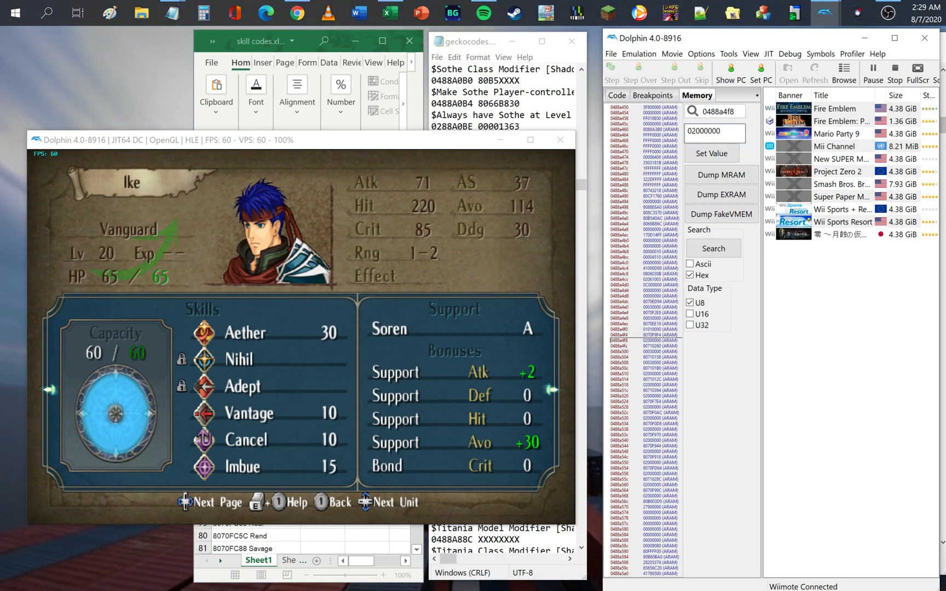
pyautogui.write('000')
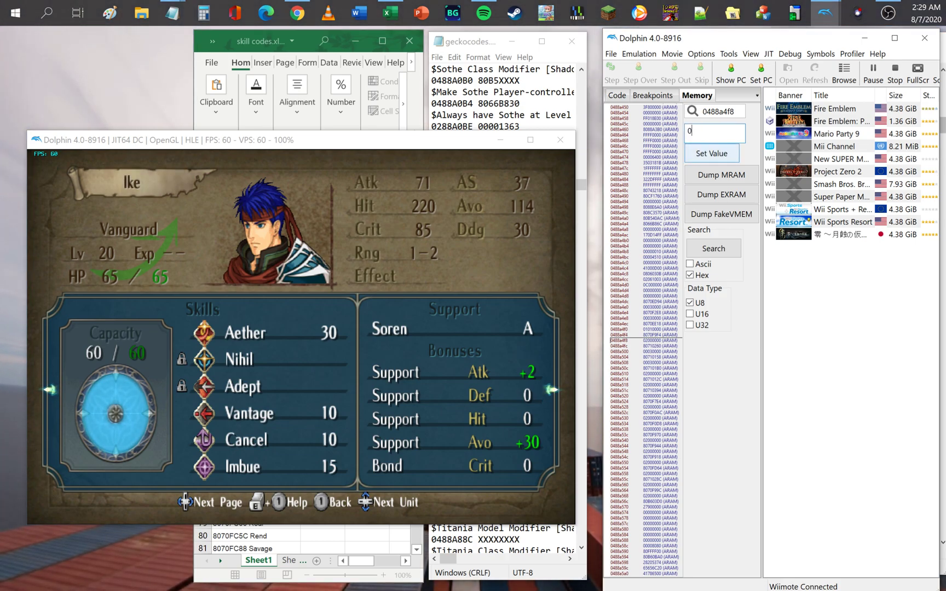
pyautogui.write('3000')
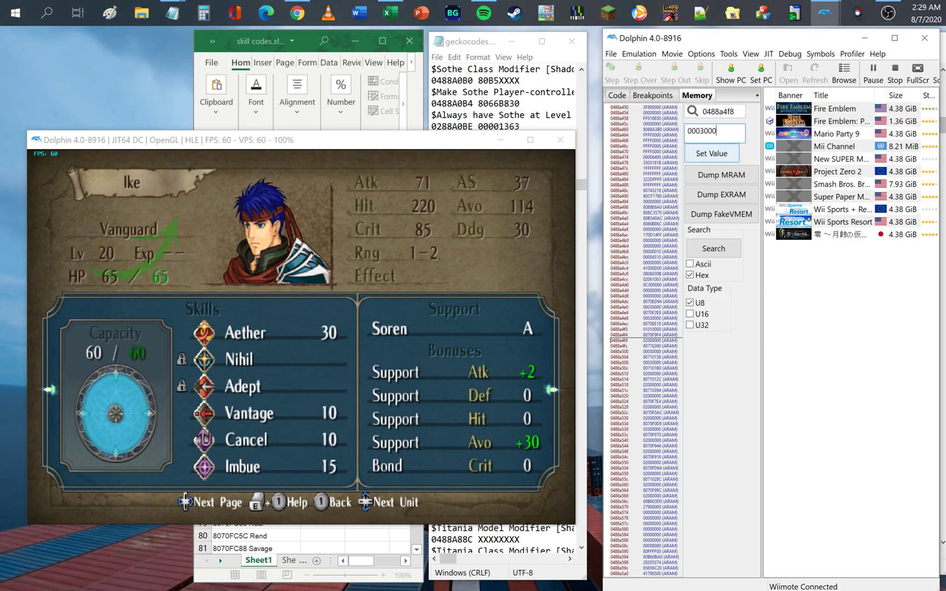
pyautogui.write('0')
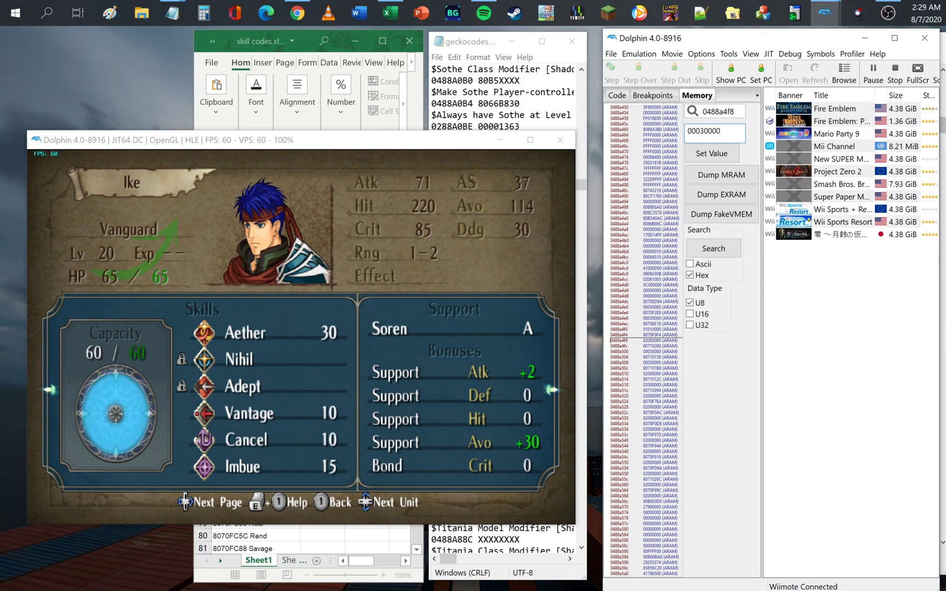
pyautogui.click(711, 153)
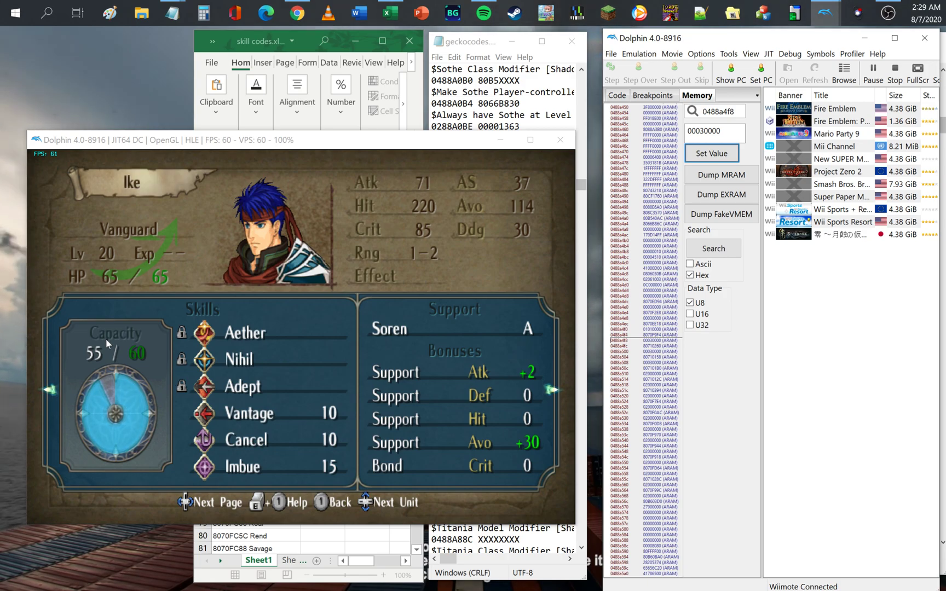
# - Examine the memory entries following 0488a4f8 that hold Ike's remaining skill codes and lock values
pyautogui.click(650, 347)
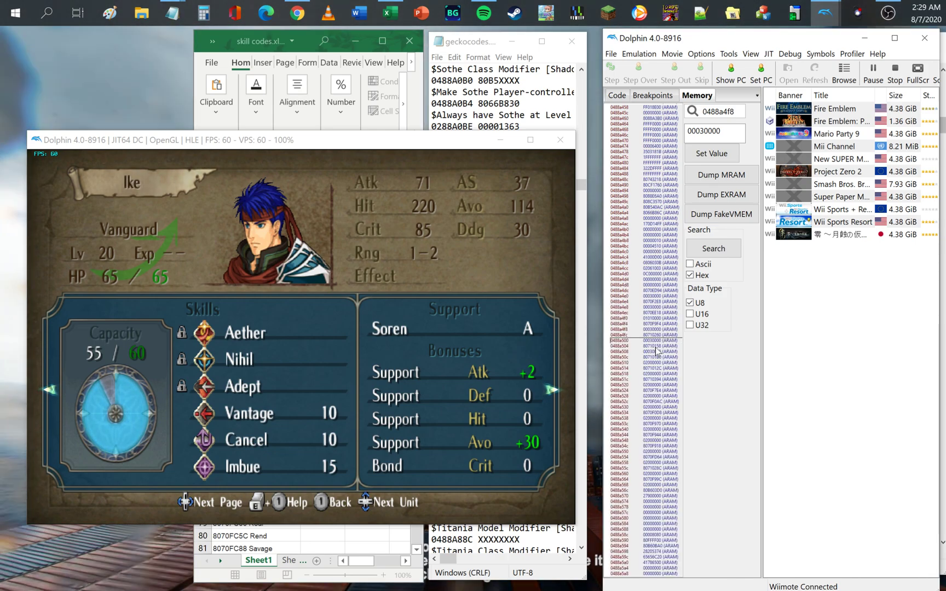
pyautogui.click(656, 346)
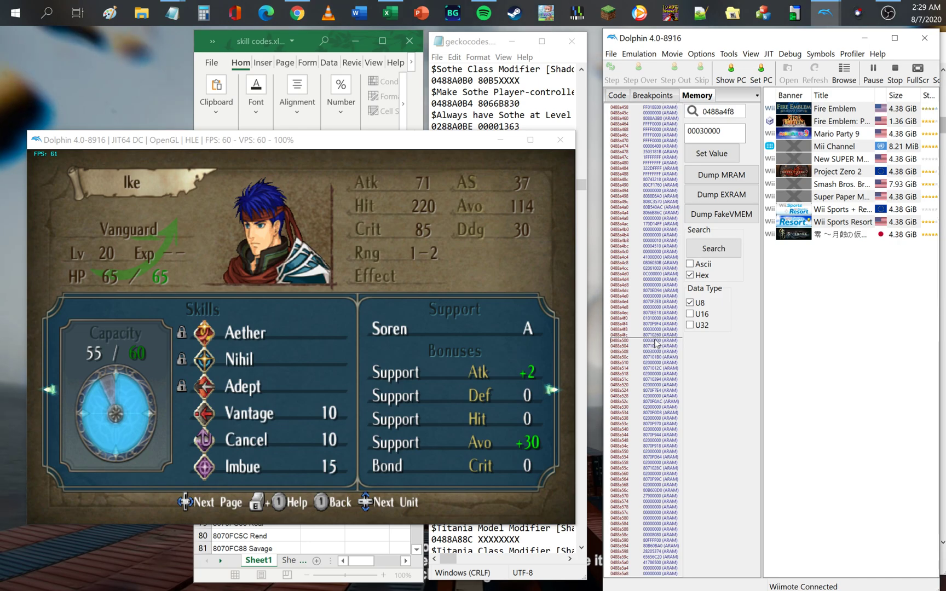
pyautogui.click(660, 368)
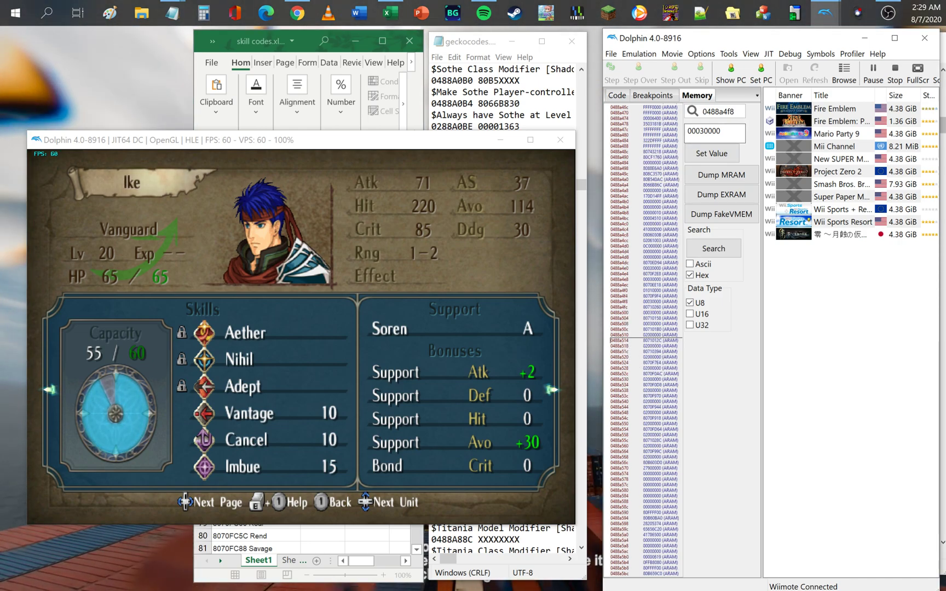
# - Write 00030000 to address 0488a518, directly after the Cancel code, to lock Ike's Cancel skill
pyautogui.moveTo(722, 112); pyautogui.dragTo(783, 124)
pyautogui.write('514')
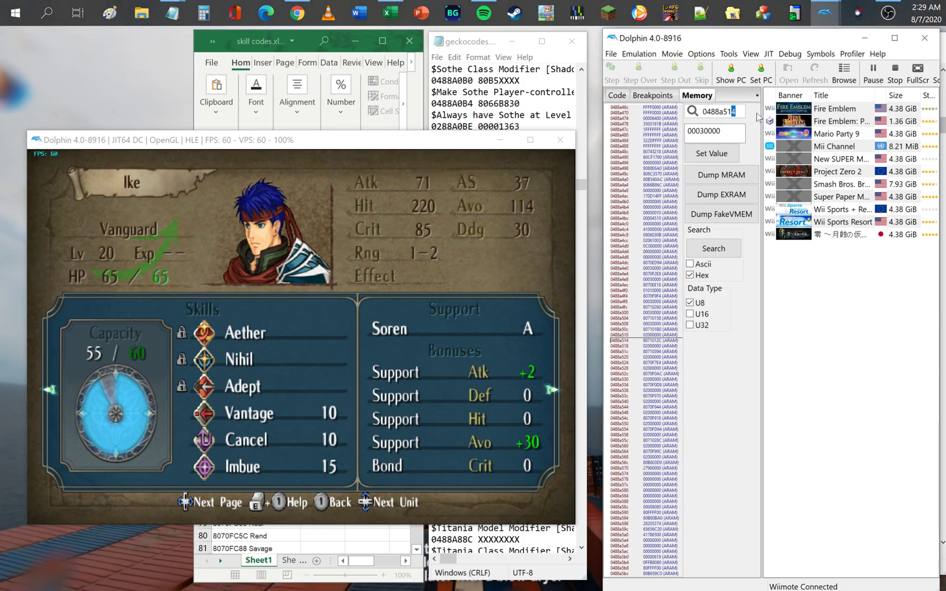
pyautogui.press('BackSpace')
pyautogui.write('8')
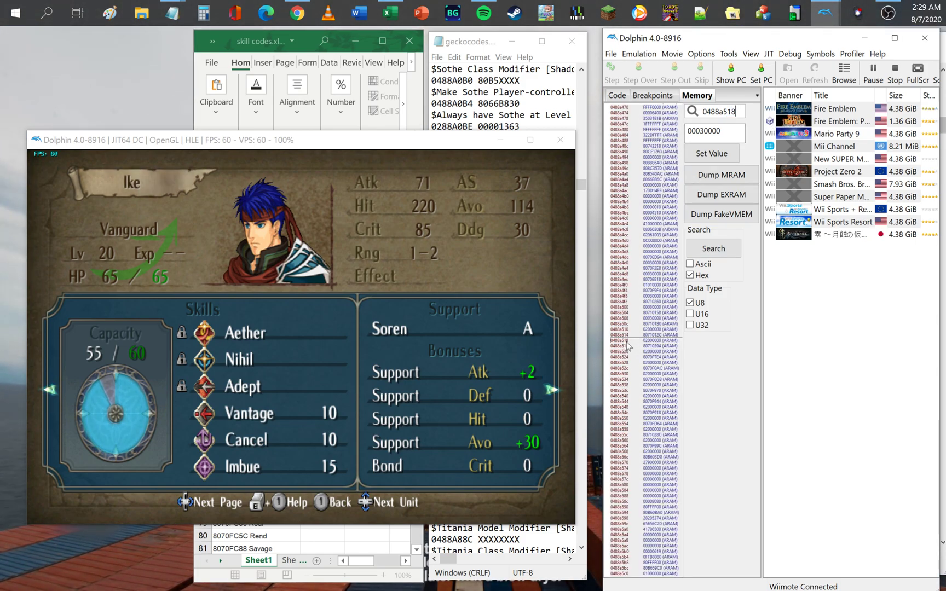
pyautogui.click(719, 156)
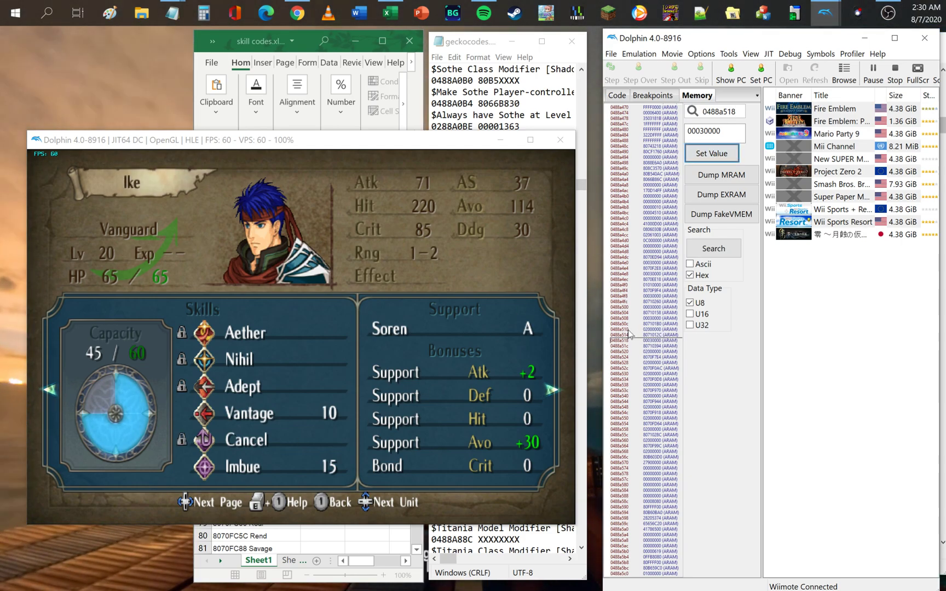
# - Write 00030000 to address 0488a510 to lock Ike's Vantage skill
pyautogui.scroll(2, 630, 334)
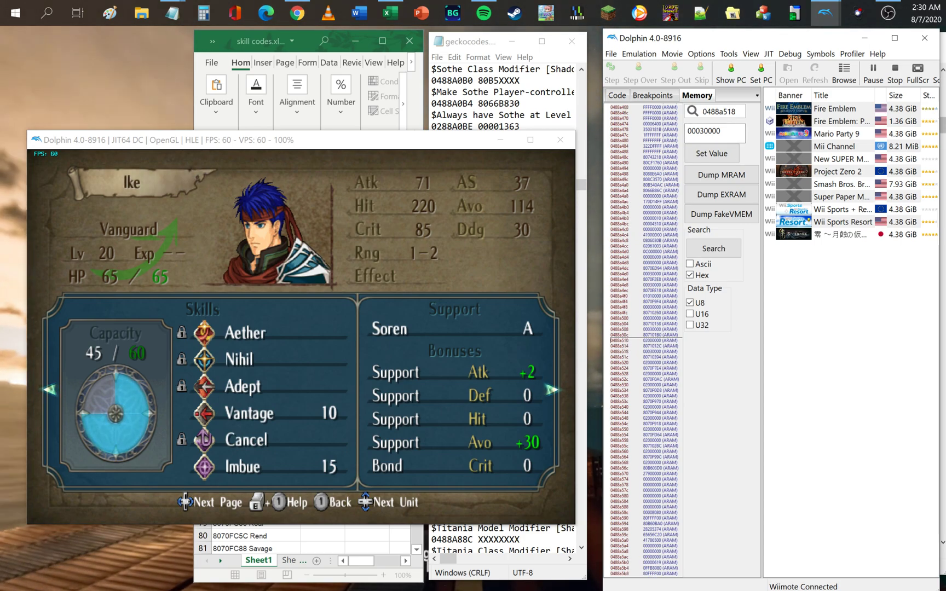
pyautogui.moveTo(726, 112); pyautogui.dragTo(788, 123)
pyautogui.write('10')
pyautogui.click(726, 154)
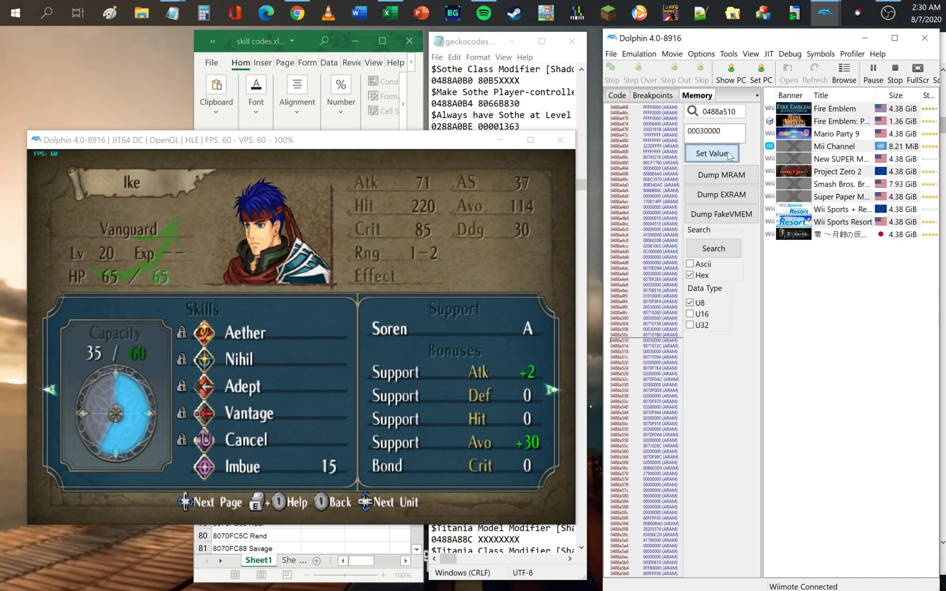
pyautogui.click(367, 330)
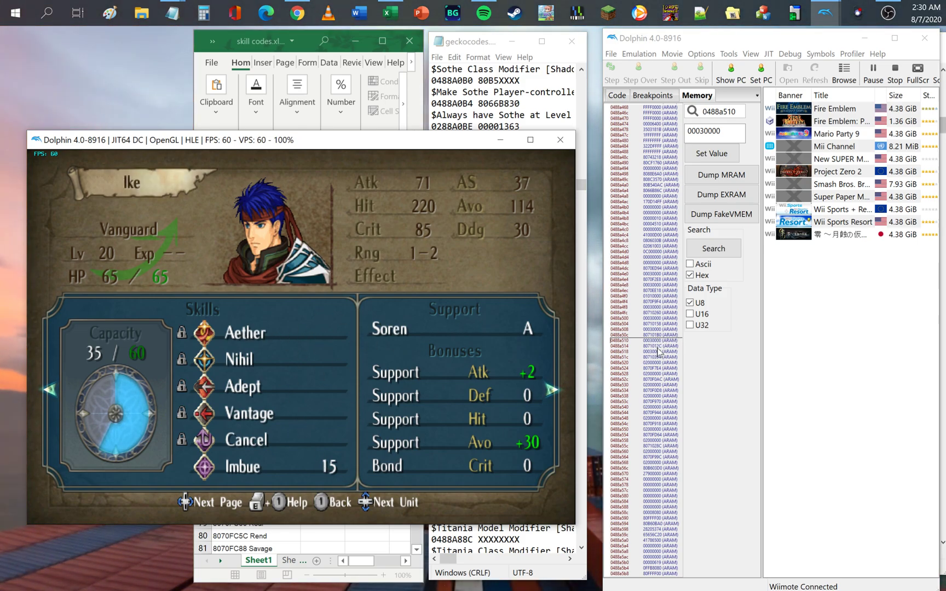
pyautogui.click(621, 341)
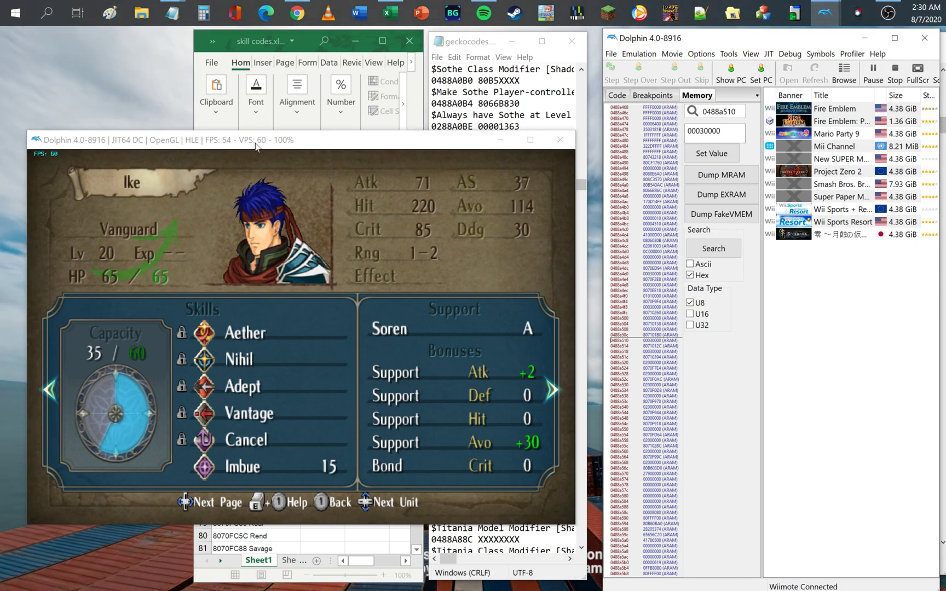
# - Return to the base menu and open Skills under Manage to view Ike's skill list
pyautogui.moveTo(256, 142); pyautogui.dragTo(258, 129)
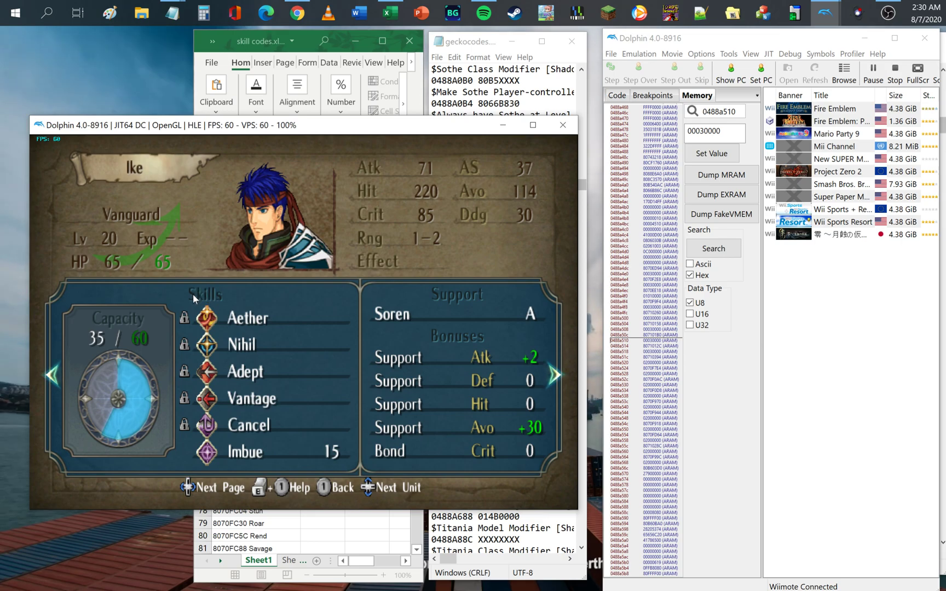
pyautogui.press('1')
pyautogui.press('1')
pyautogui.press('Down')
pyautogui.press('Down')
pyautogui.press('Down')
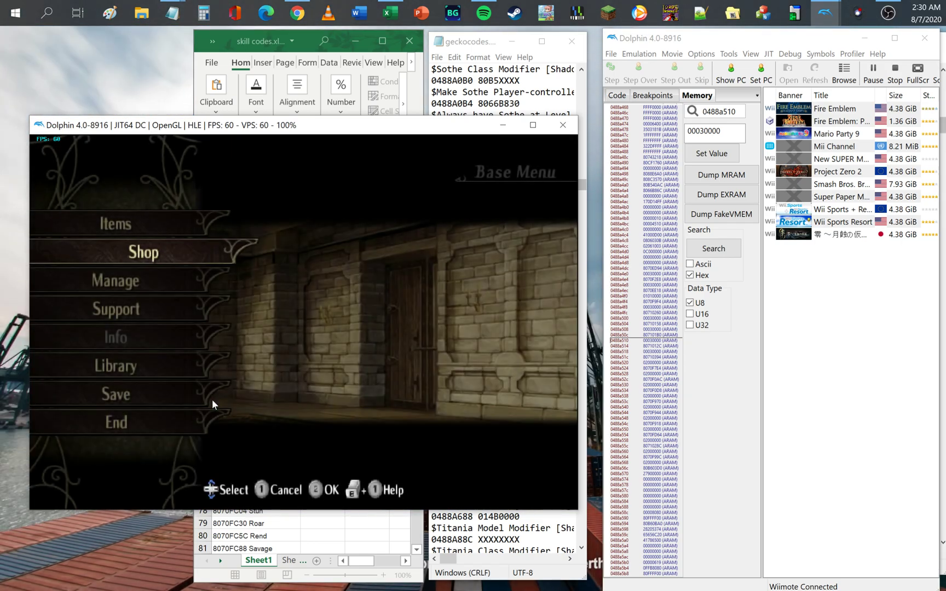
pyautogui.press('Up')
pyautogui.press('2')
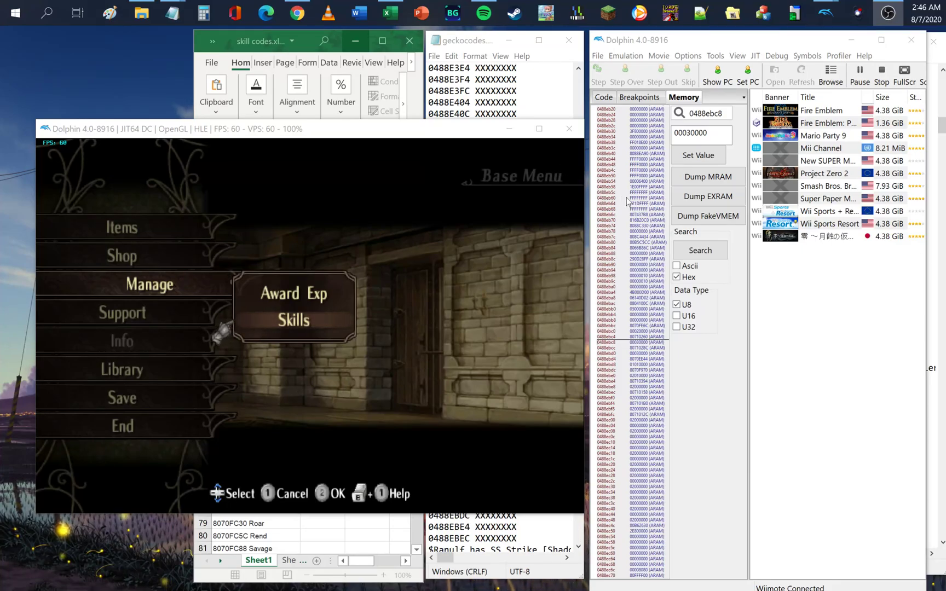
pyautogui.press('2')
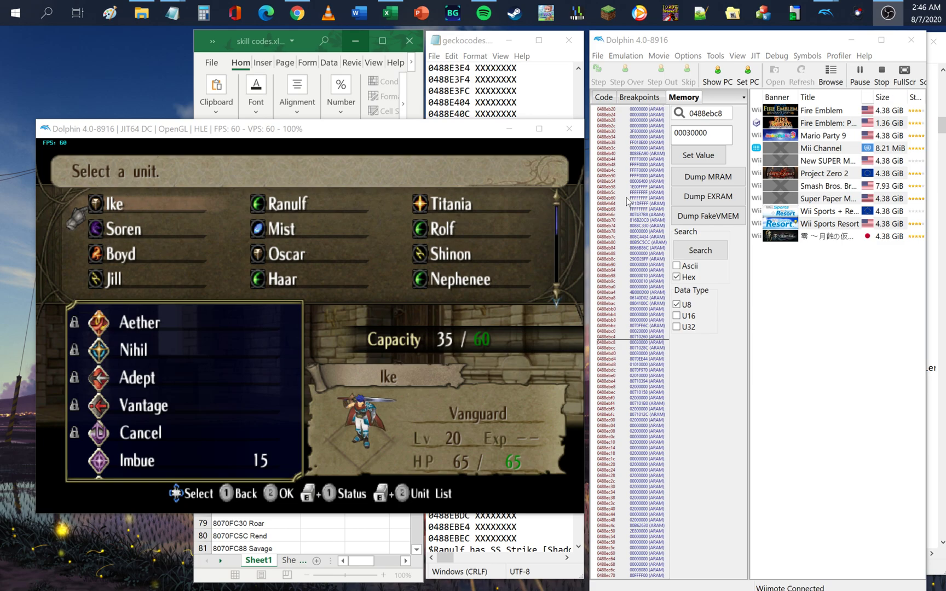
pyautogui.press('Down')
pyautogui.press('Up')
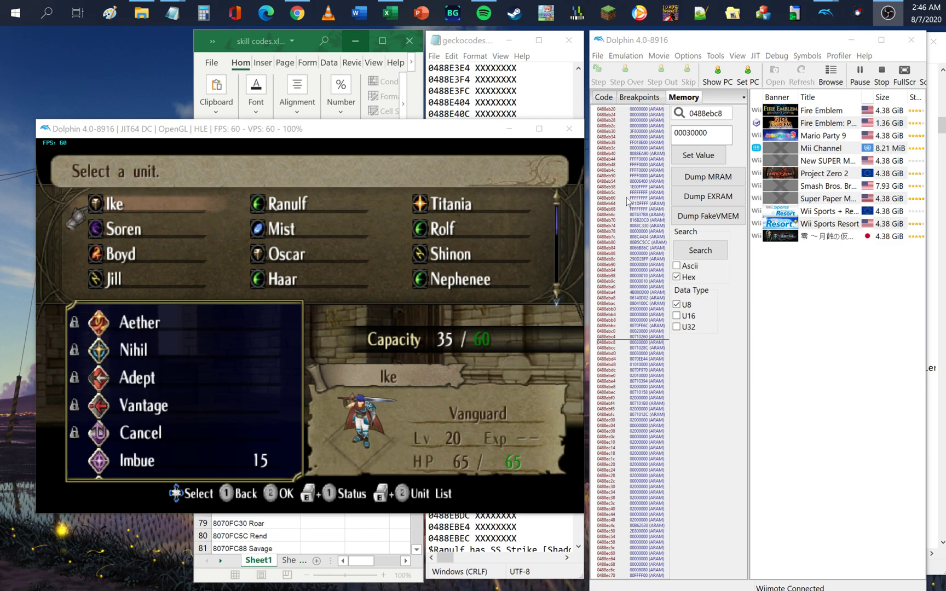
# - Go back to the base menu and open Items to show Ike's inventory
pyautogui.press('1')
pyautogui.press('1')
pyautogui.press('Up')
pyautogui.press('Up')
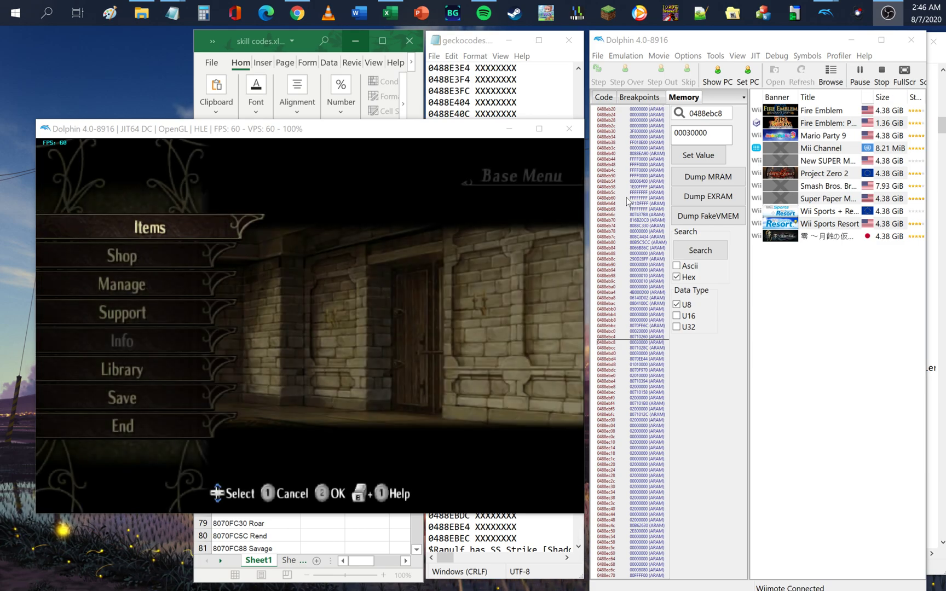
pyautogui.press('2')
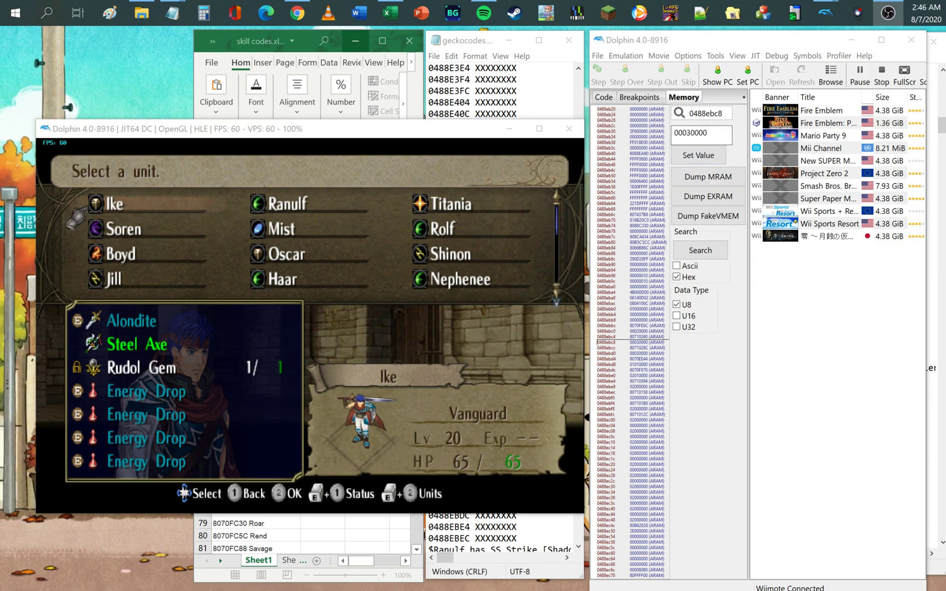
# - Search upward in the gecko codes file for "Ike's" to locate his Skill Modifier addresses
pyautogui.click(475, 42)
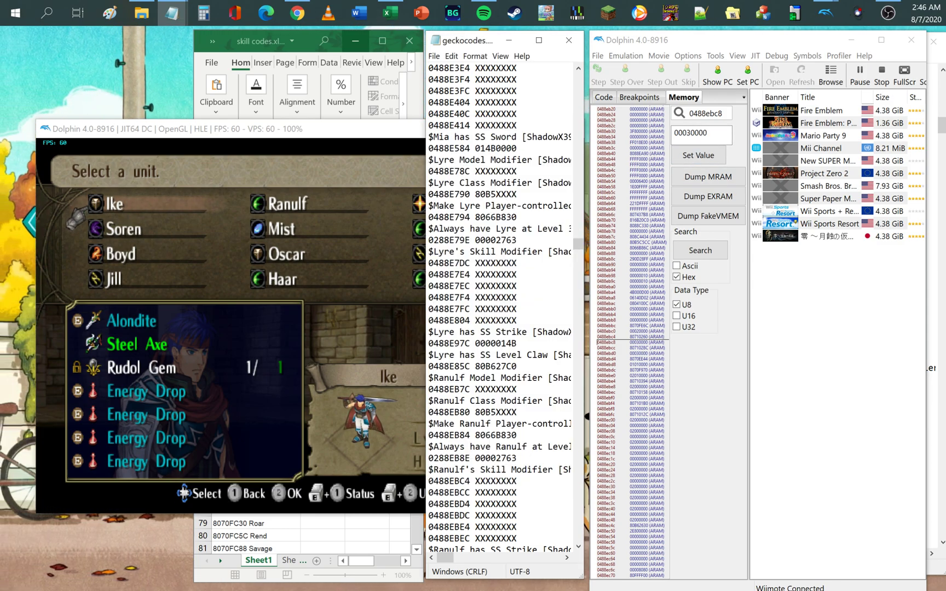
pyautogui.hotkey('ctrl', 'f')
pyautogui.write("Ike's")
pyautogui.press('Return')
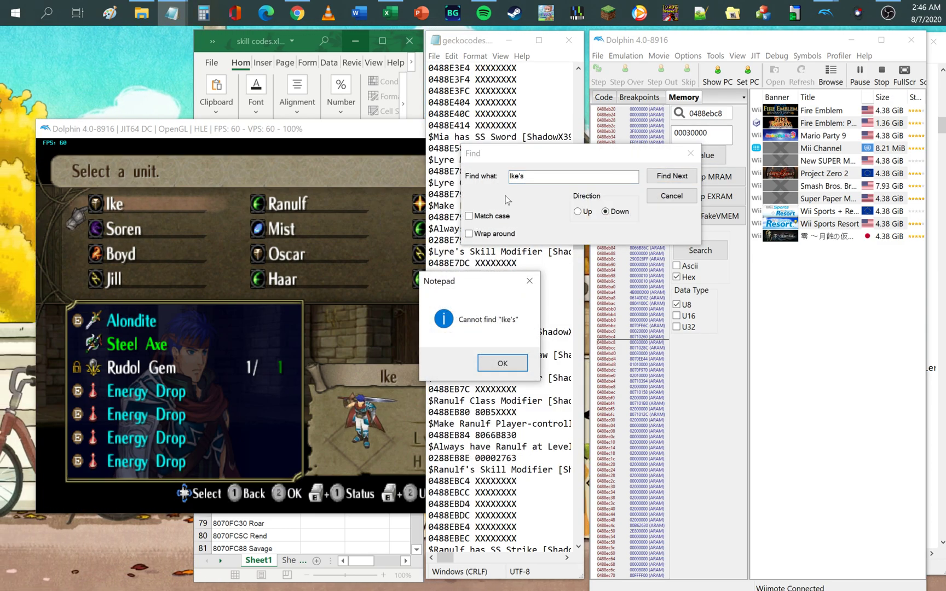
pyautogui.press('Return')
pyautogui.click(577, 211)
pyautogui.press('Return')
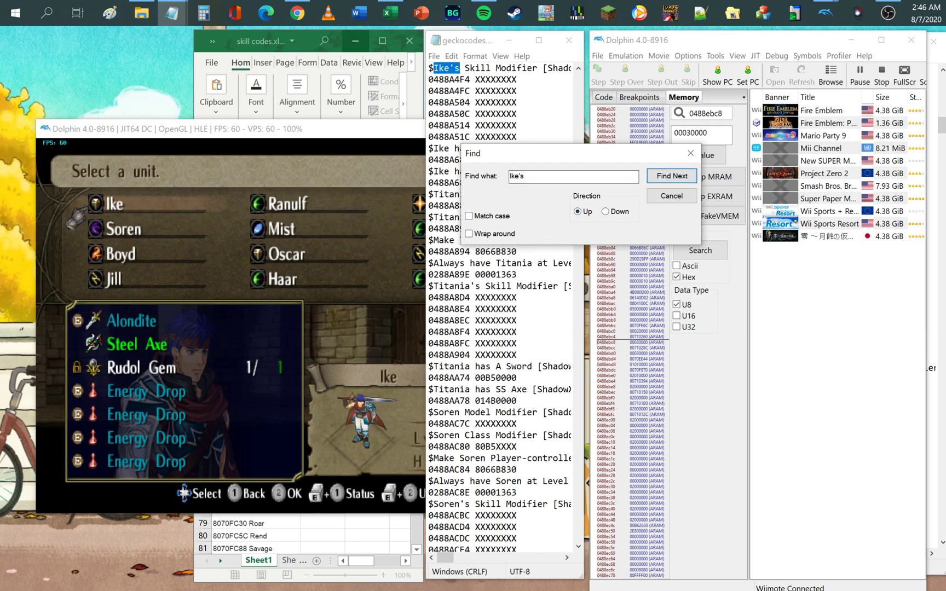
# - Display the memory at 0488A4F4, Ike's first skill address, and browse to the entries after his skills
pyautogui.press('Escape')
pyautogui.doubleClick(704, 113)
pyautogui.write('0488A4F4')
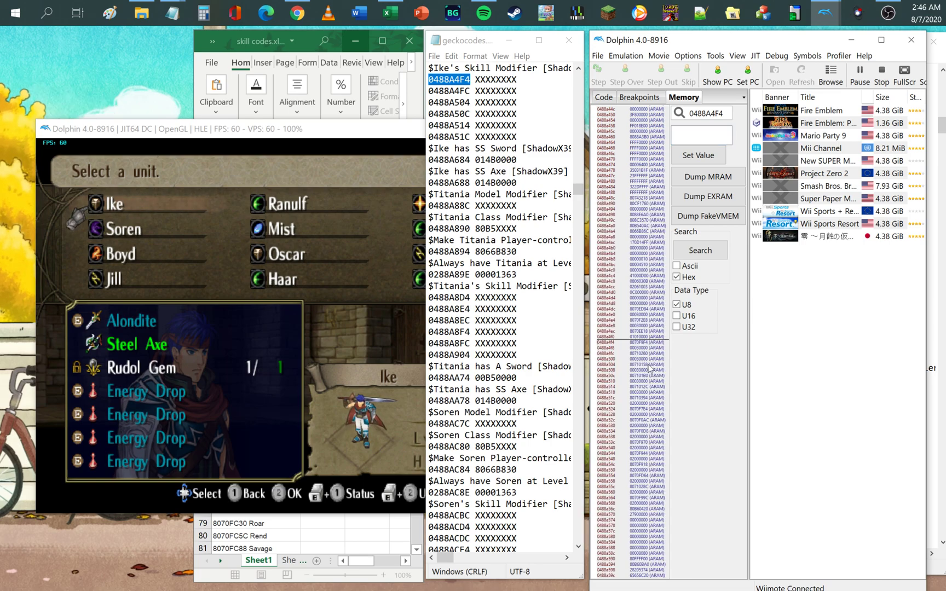
pyautogui.scroll(-2, 649, 372)
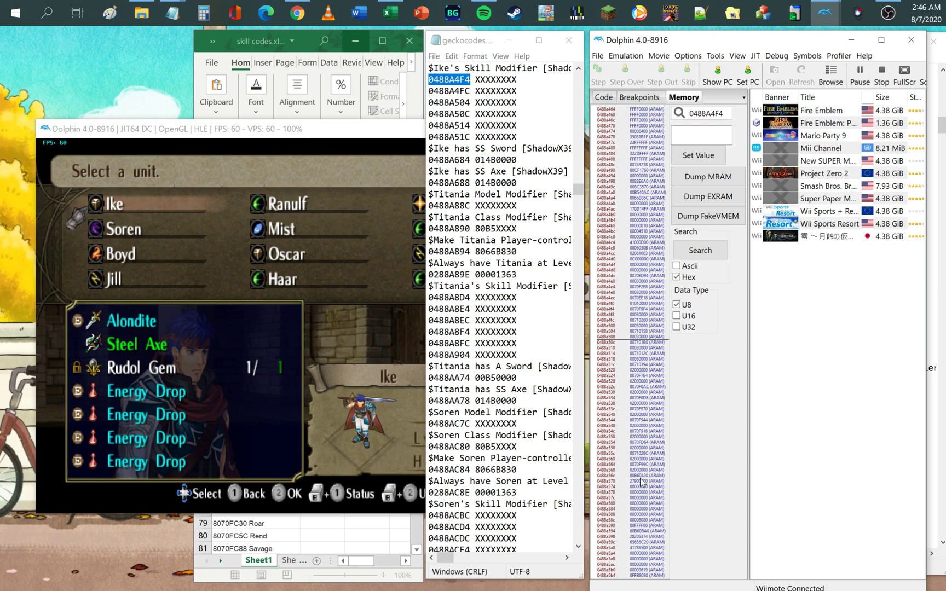
pyautogui.scroll(-8, 618, 383)
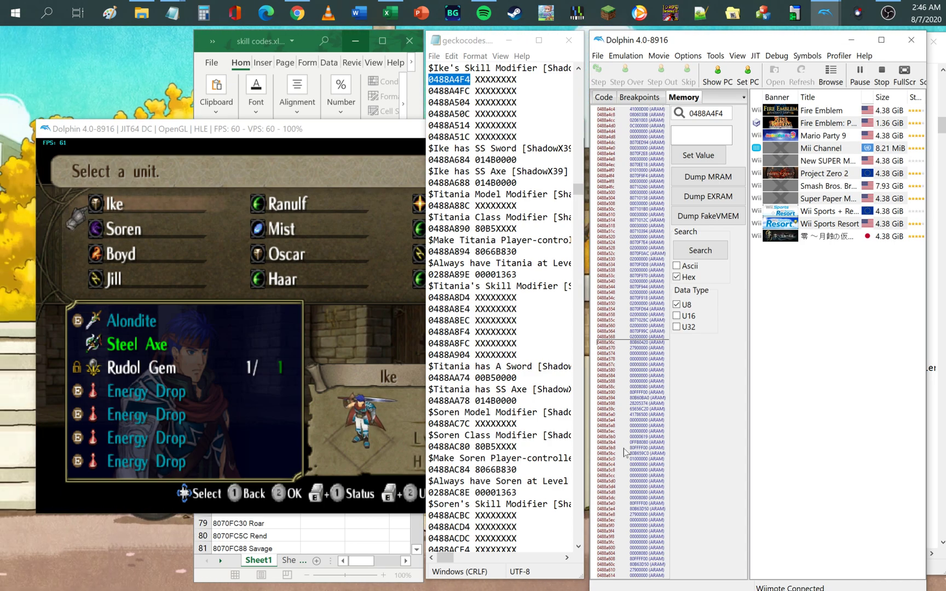
# - Set the memory address to 0488a56c, the entry holding the code of Ike's first inventory item
pyautogui.rightClick(610, 344)
pyautogui.click(629, 350)
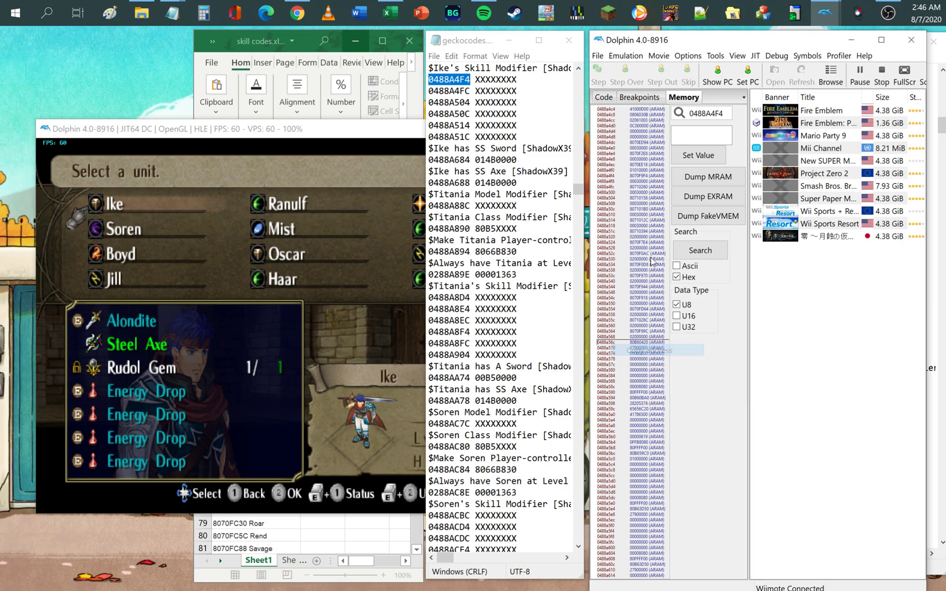
pyautogui.moveTo(724, 114); pyautogui.dragTo(702, 114)
pyautogui.write('8a56c')
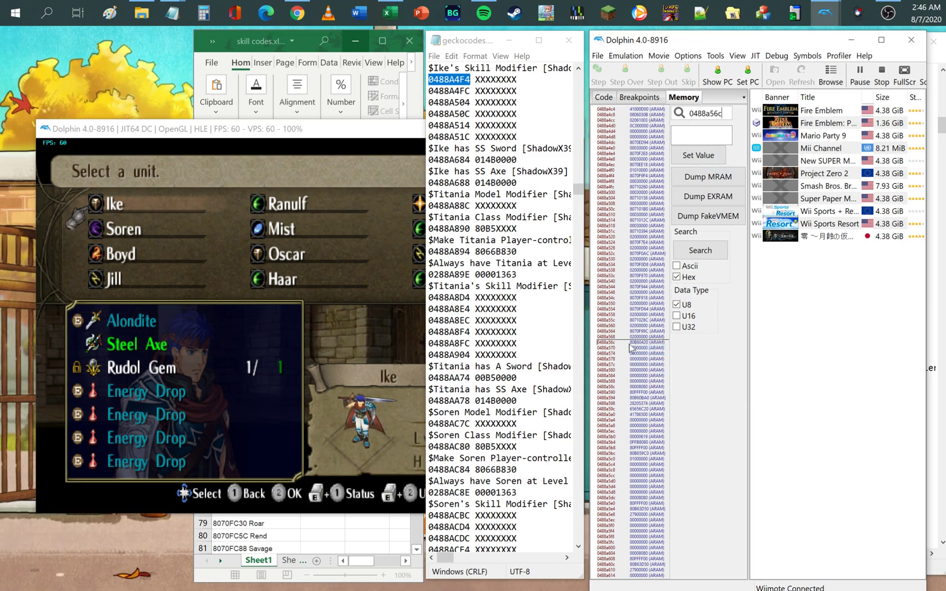
# - Switch to the skill codes workbook and search Sheet1 for "Ragn"
pyautogui.click(351, 339)
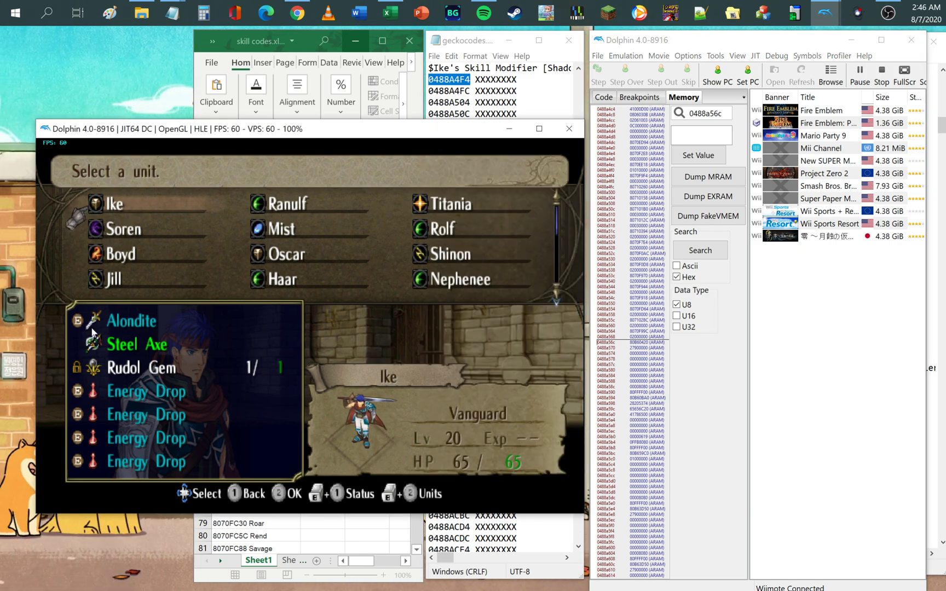
pyautogui.click(305, 44)
pyautogui.click(282, 246)
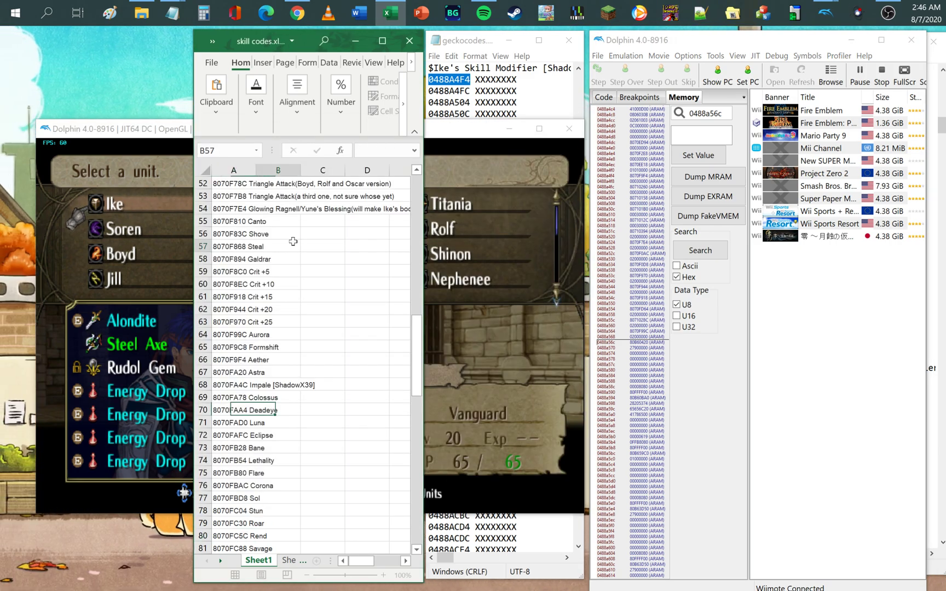
pyautogui.hotkey('ctrl', 'f')
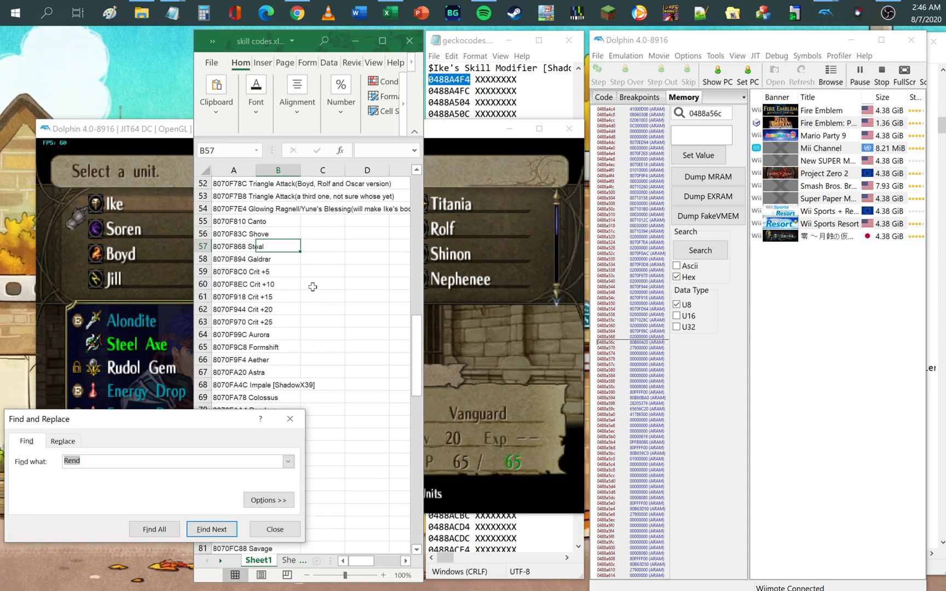
pyautogui.write('Rag')
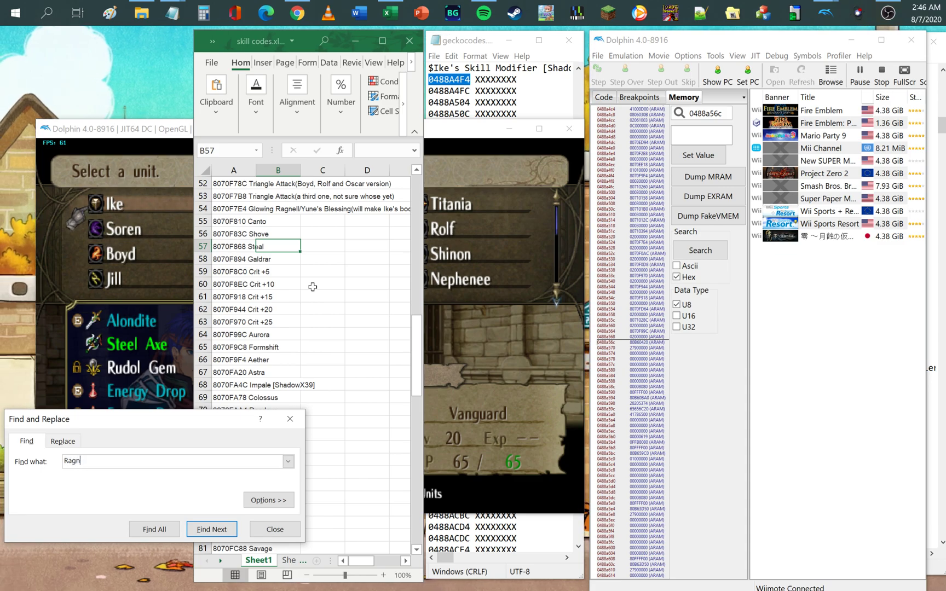
pyautogui.press('Return')
pyautogui.press('Escape')
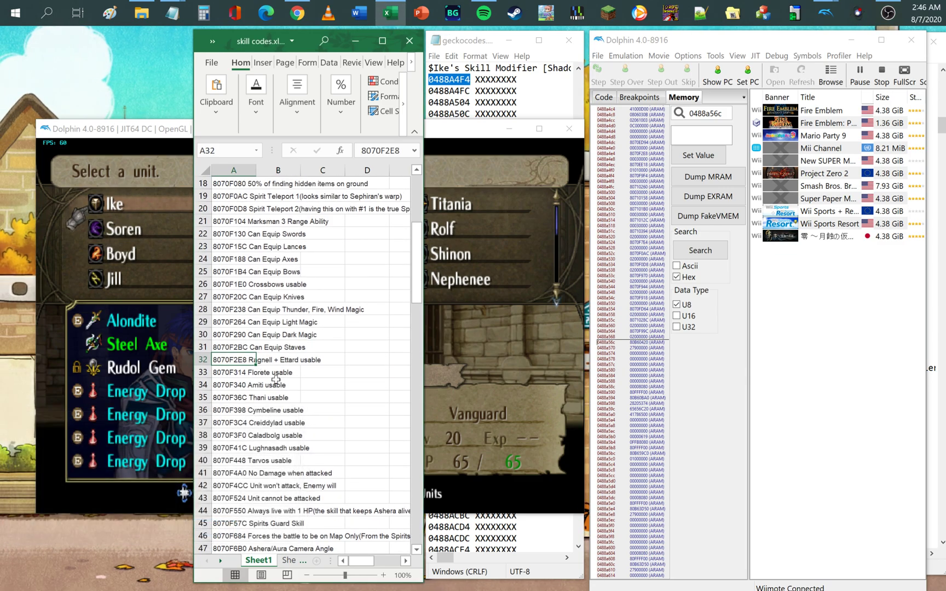
# - Repeat the search on Sheet2, the item code list, and copy Ragnell's code 80B603D0
pyautogui.click(288, 560)
pyautogui.hotkey('ctrl', 'f')
pyautogui.press('Return')
pyautogui.press('Escape')
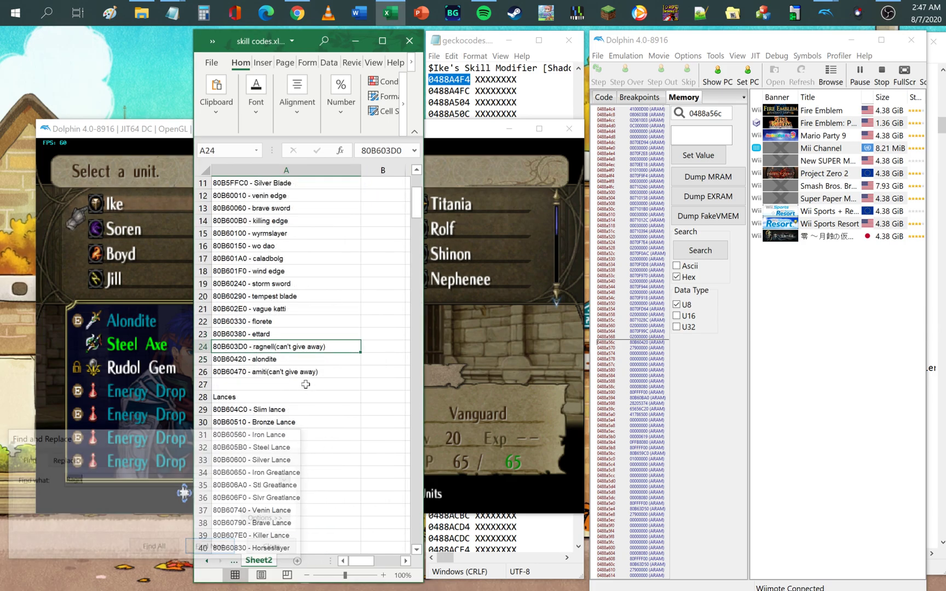
pyautogui.moveTo(247, 347); pyautogui.dragTo(213, 347)
pyautogui.hotkey('ctrl', 'c')
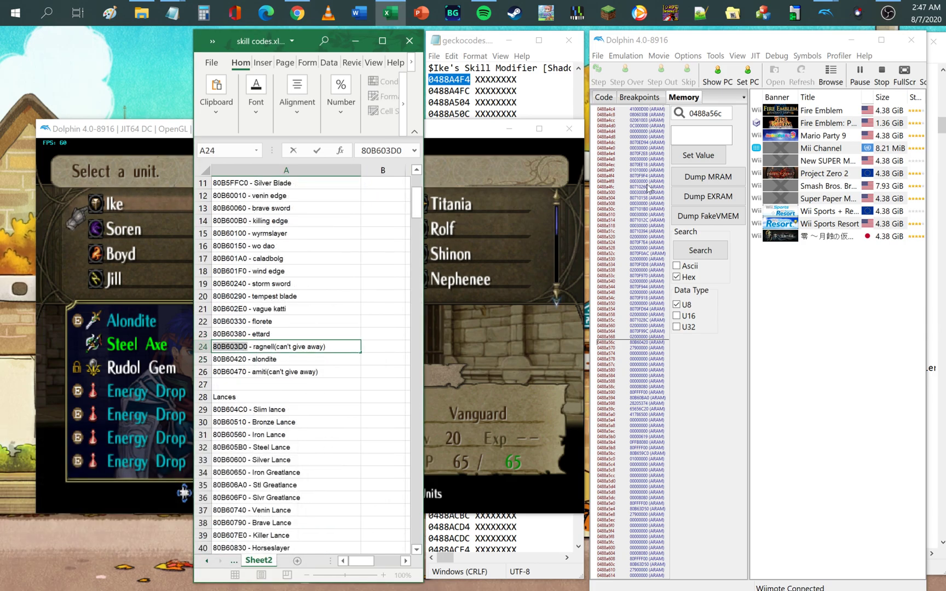
# - Write 80B603D0 to address 0488a56c in Dolphin to replace Ike's Alondite with Ragnell
pyautogui.click(700, 135)
pyautogui.click(493, 129)
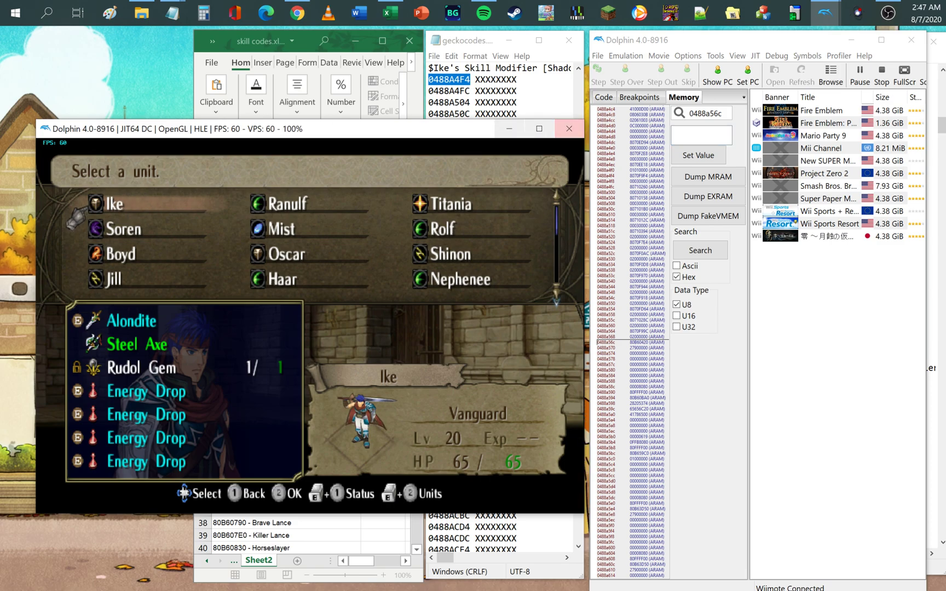
pyautogui.click(701, 135)
pyautogui.click(698, 155)
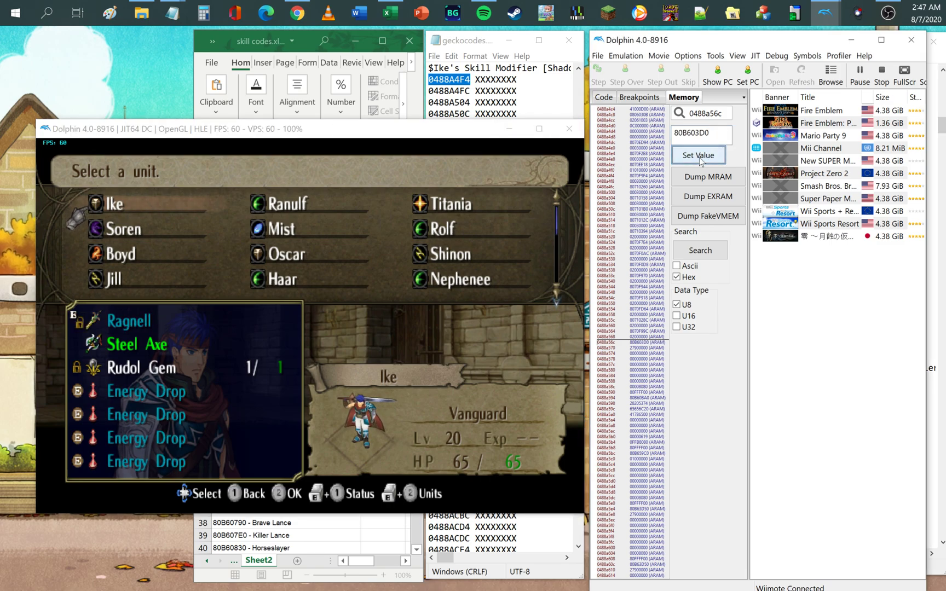
pyautogui.click(134, 325)
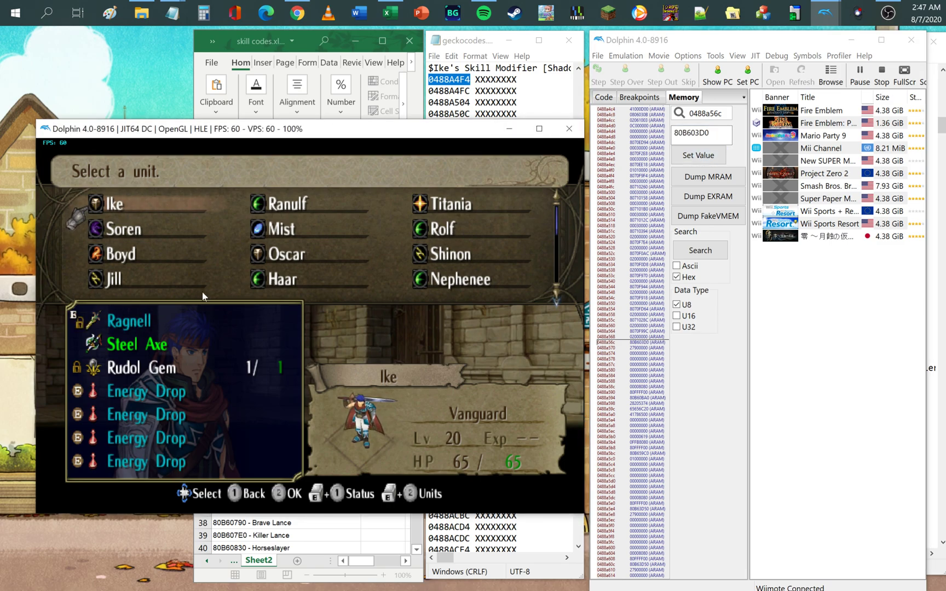
# - Write 27800000 to address 0488a570, directly after the Ragnell code, and set it back to 27900000
pyautogui.click(625, 352)
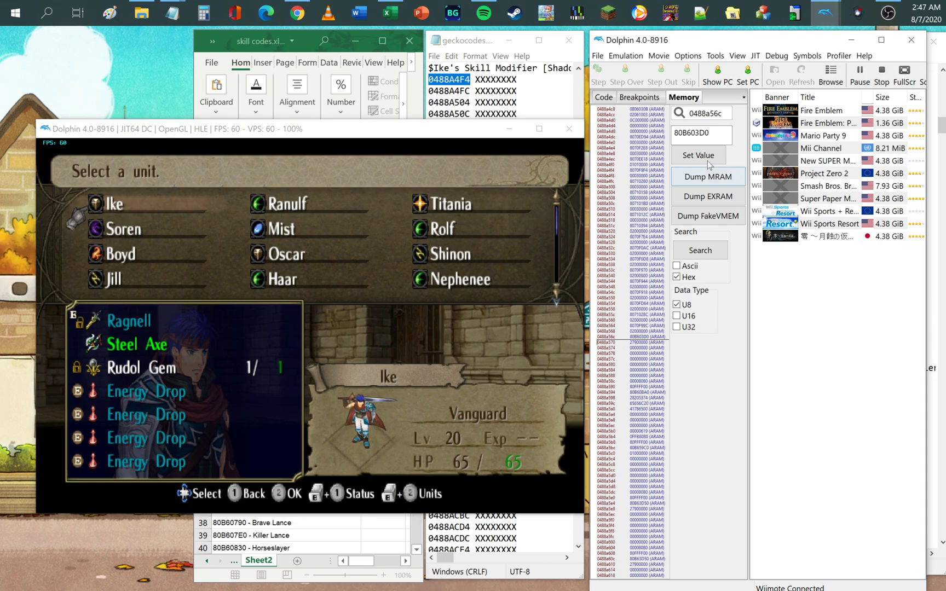
pyautogui.write('70')
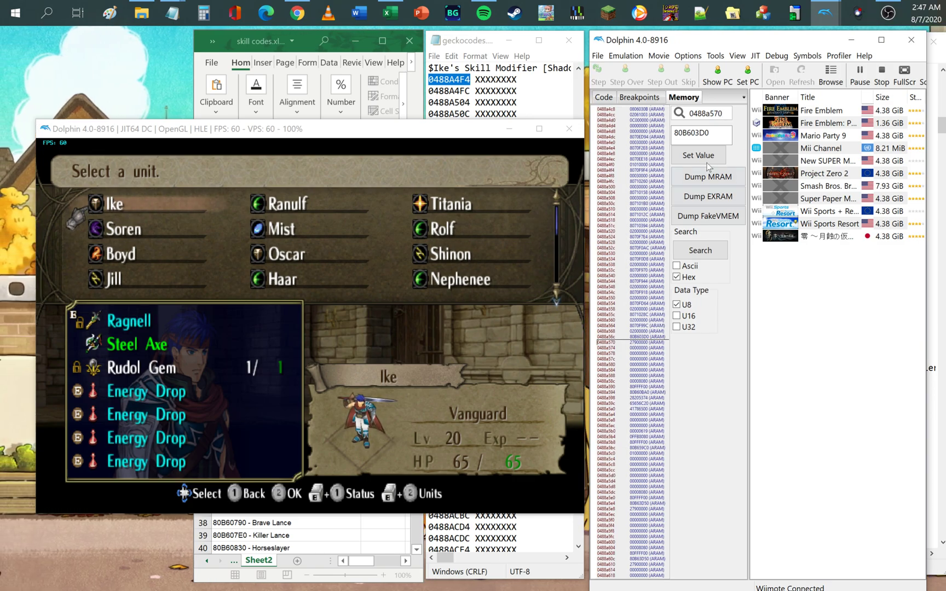
pyautogui.moveTo(716, 133); pyautogui.dragTo(636, 142)
pyautogui.write('2')
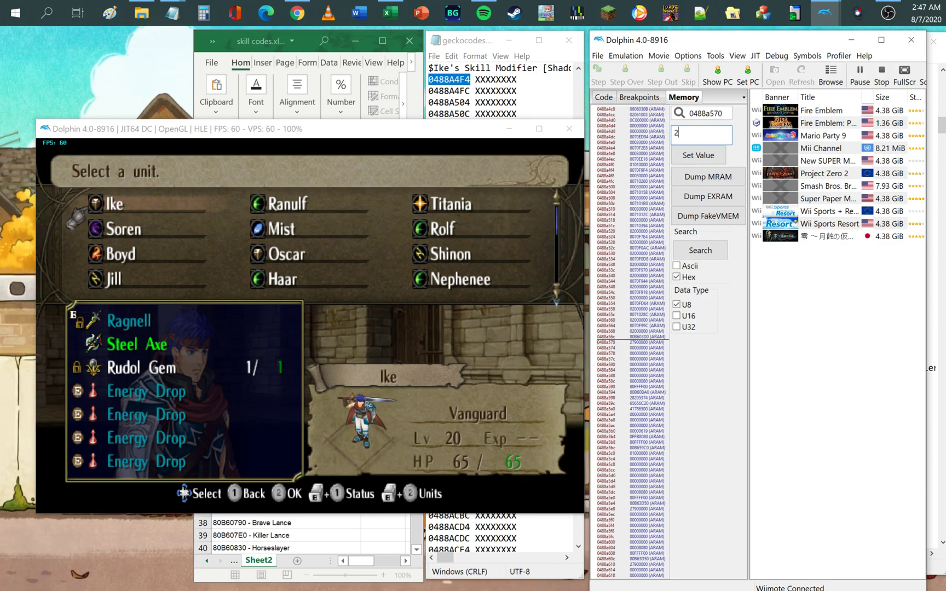
pyautogui.write('780000000')
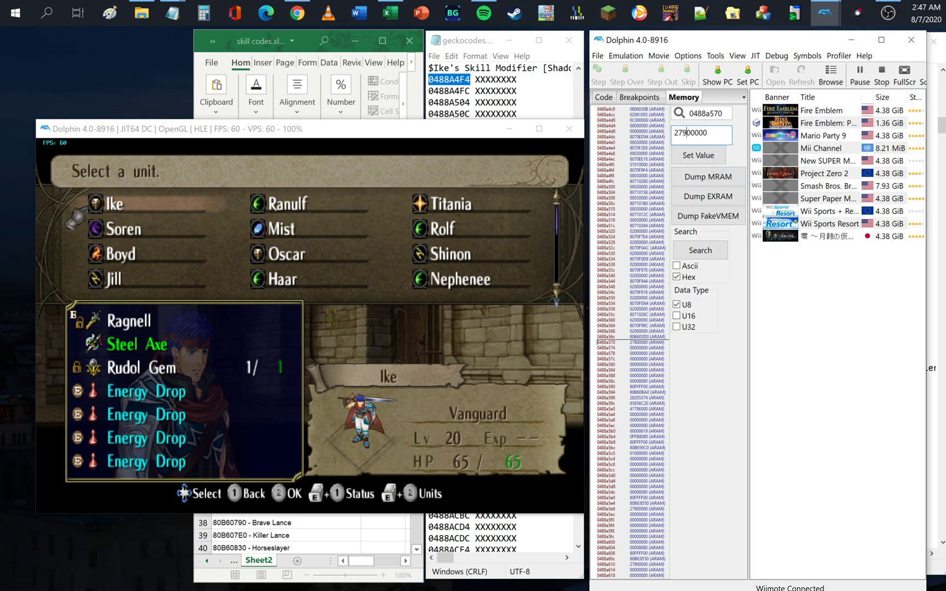
pyautogui.click(716, 155)
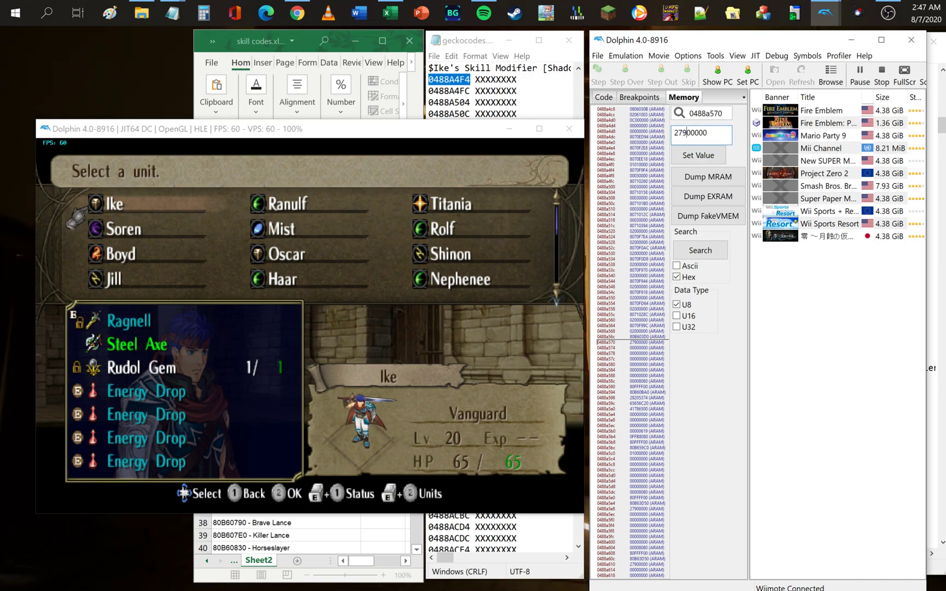